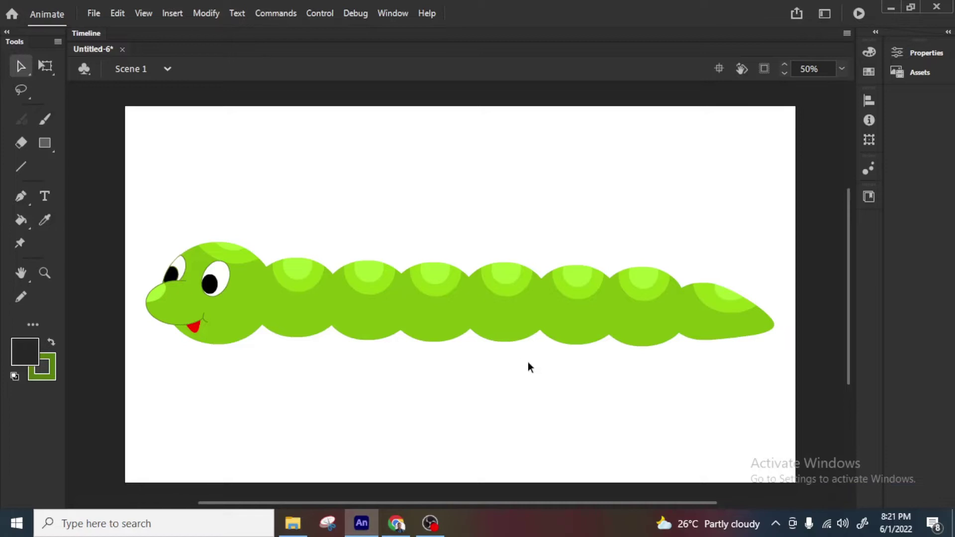
Pull the caterpillar's head, six body segments and tail apart across the stage.
drag(265, 244, 706, 350)
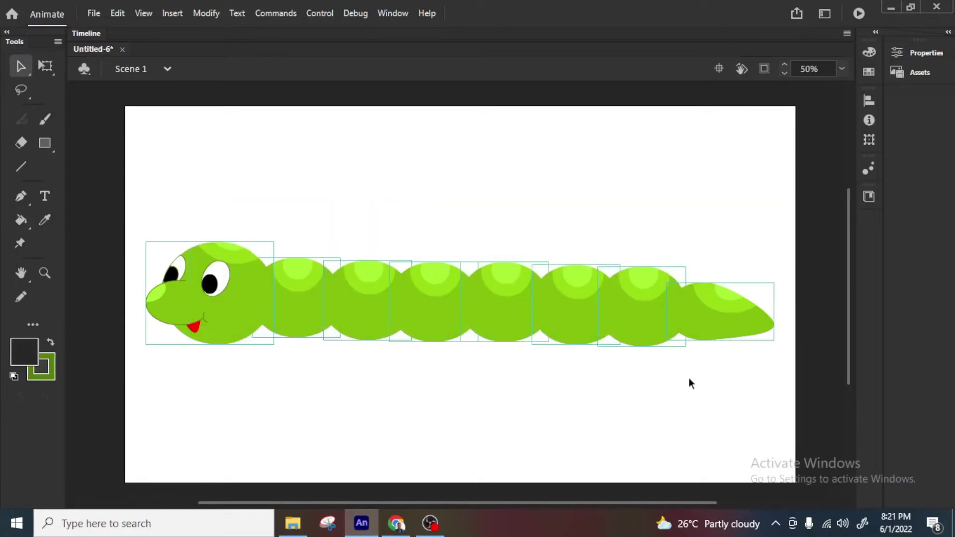
click(696, 401)
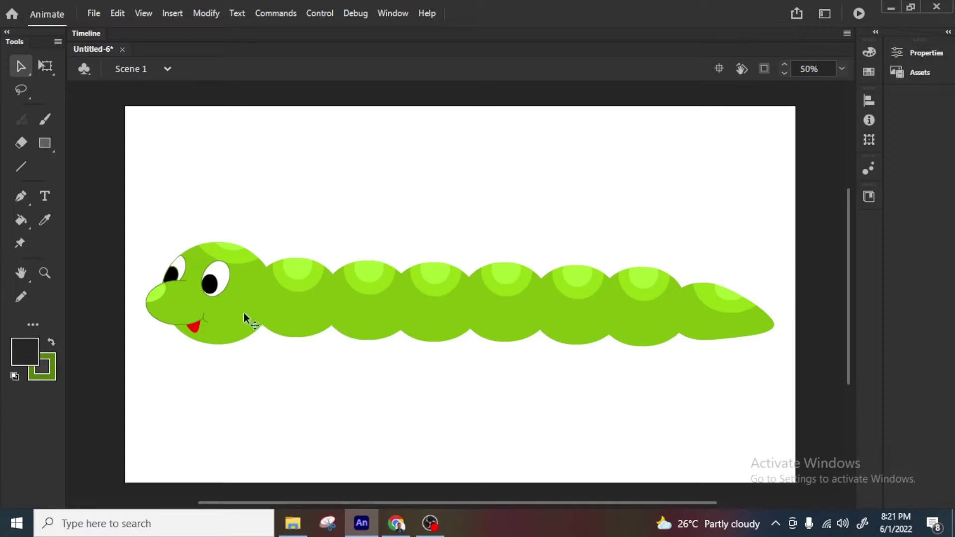
drag(243, 313, 213, 408)
drag(312, 281, 299, 193)
drag(360, 295, 396, 176)
drag(440, 281, 524, 139)
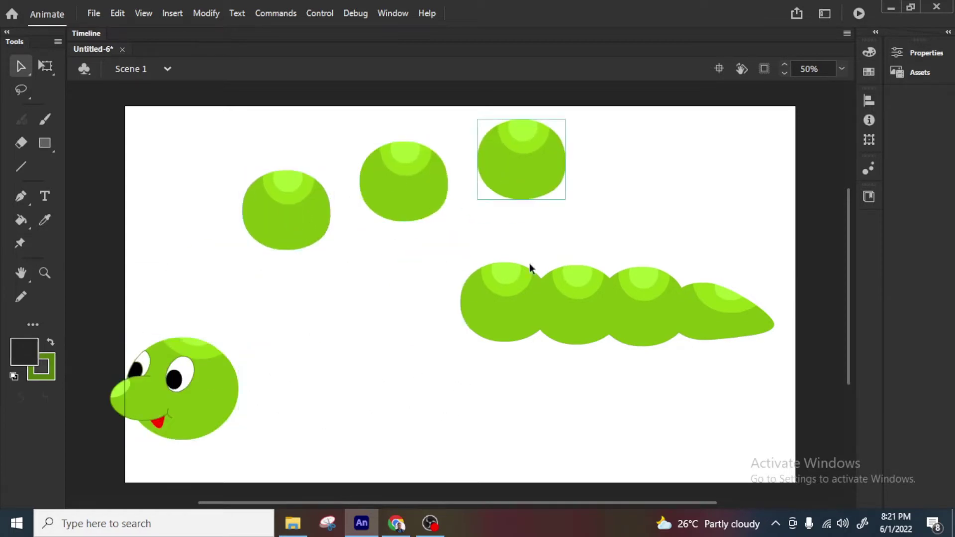
drag(507, 298, 455, 293)
drag(581, 309, 592, 214)
drag(662, 323, 690, 247)
drag(721, 314, 737, 397)
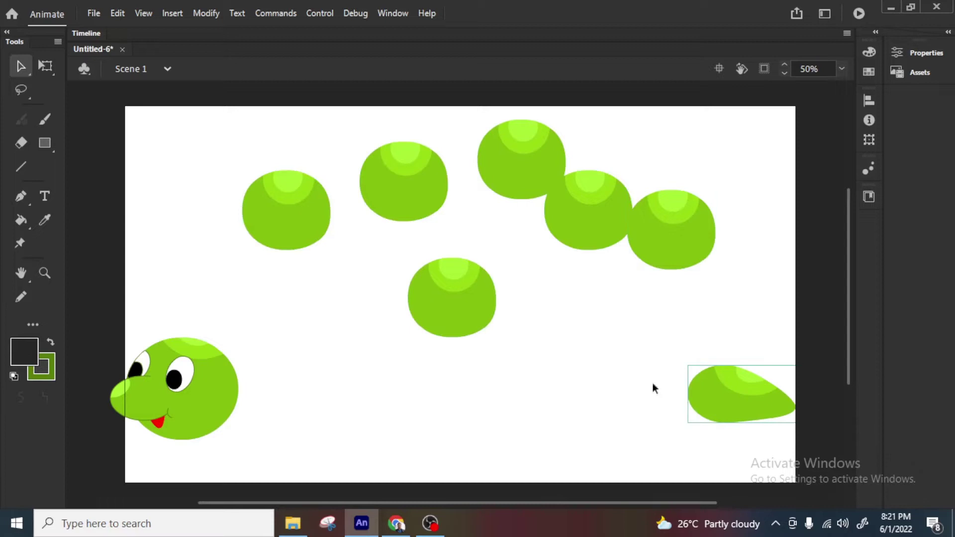
Move the separated head and tail inward and shift three loose body segments slightly down.
drag(211, 402, 281, 368)
drag(707, 398, 647, 365)
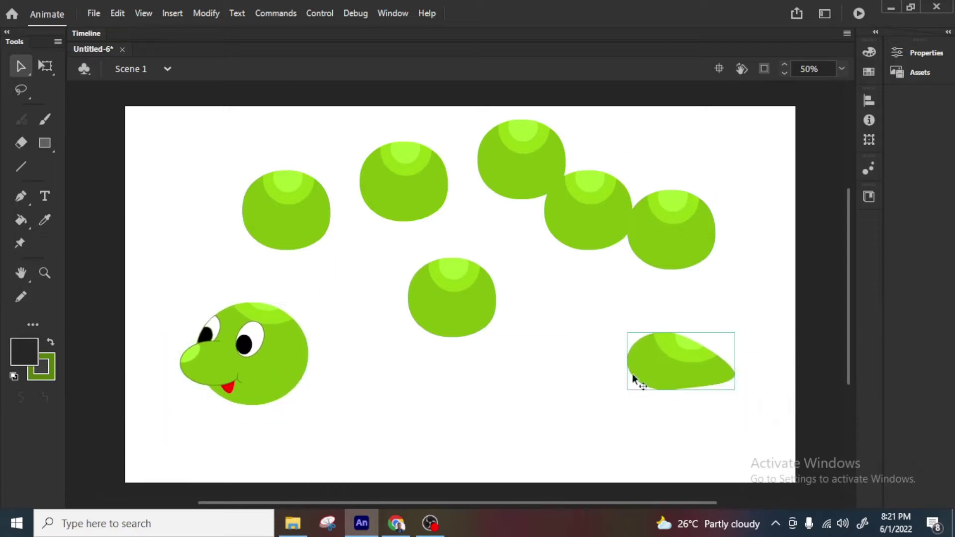
drag(462, 310, 458, 331)
drag(320, 234, 320, 250)
drag(412, 207, 417, 226)
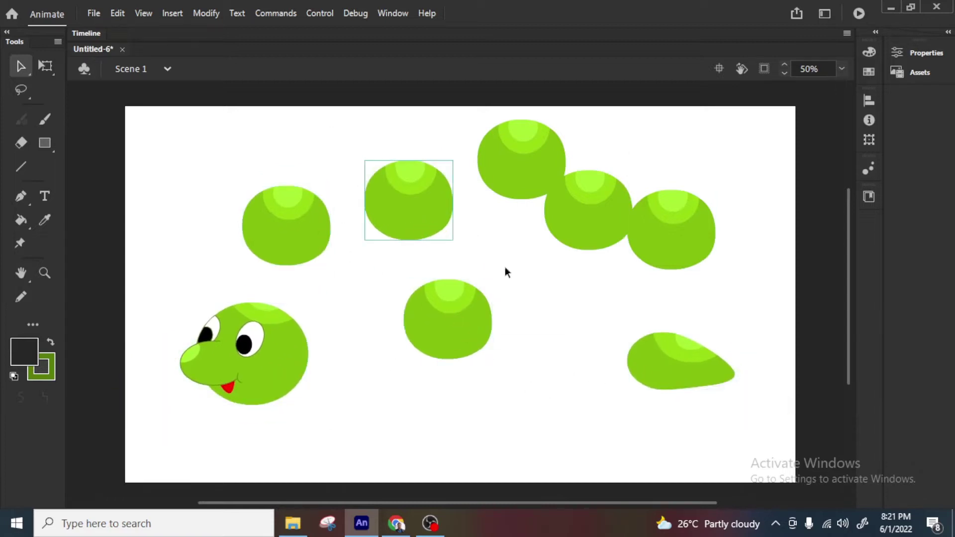
click(526, 175)
click(592, 209)
click(665, 241)
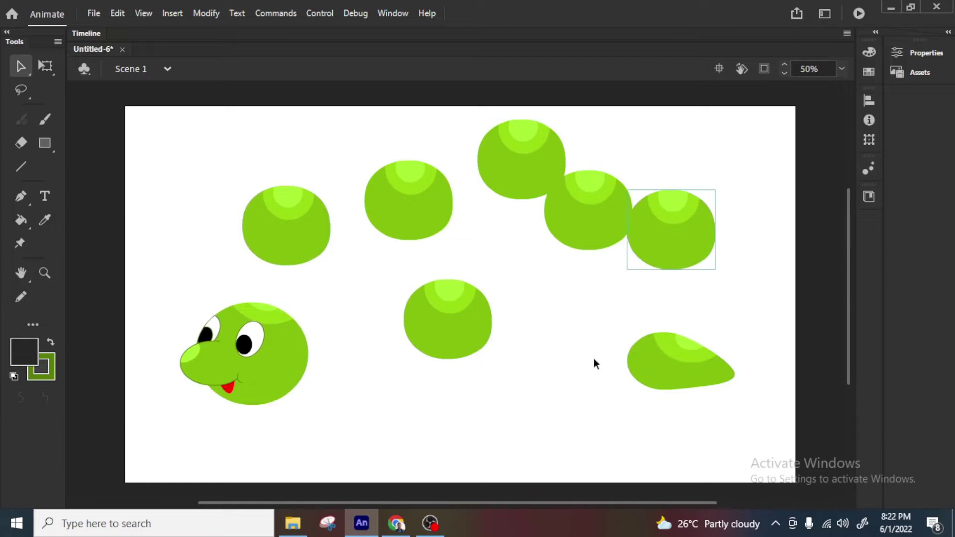
Undo all moves of the head, body segments and tail to reassemble the caterpillar.
key(ctrl+z)
key(ctrl+z)
key(ctrl+z)
key(ctrl+z)
key(ctrl+z)
key(ctrl+z)
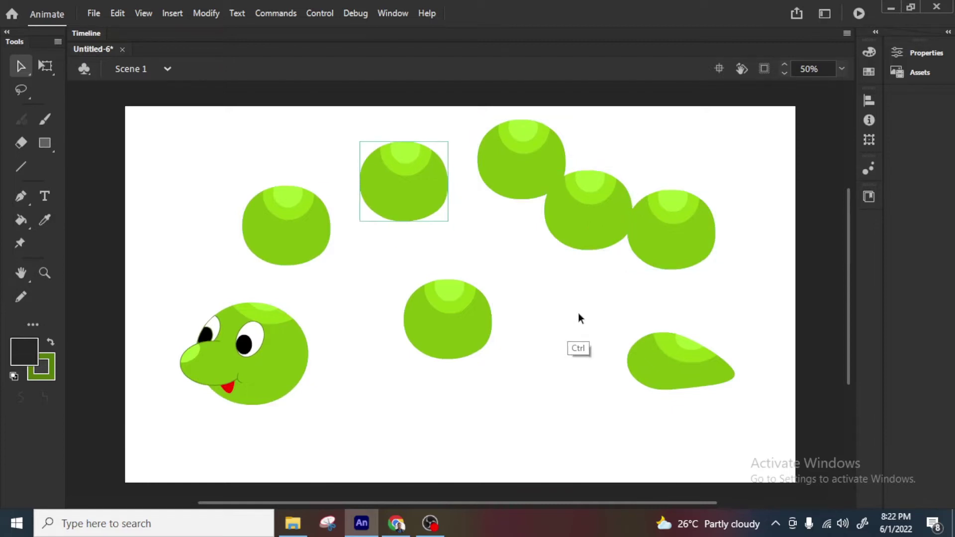
key(ctrl+z)
key(ctrl+z)
key(ctrl+z)
key(ctrl+z)
key(ctrl+z)
key(ctrl+z)
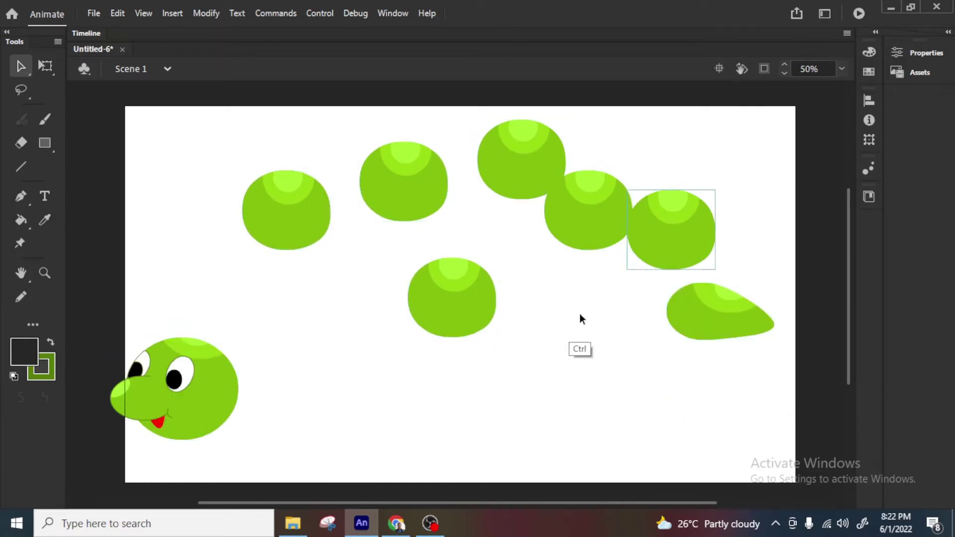
key(ctrl+y)
key(ctrl+y)
key(ctrl+y)
key(ctrl+y)
key(ctrl+y)
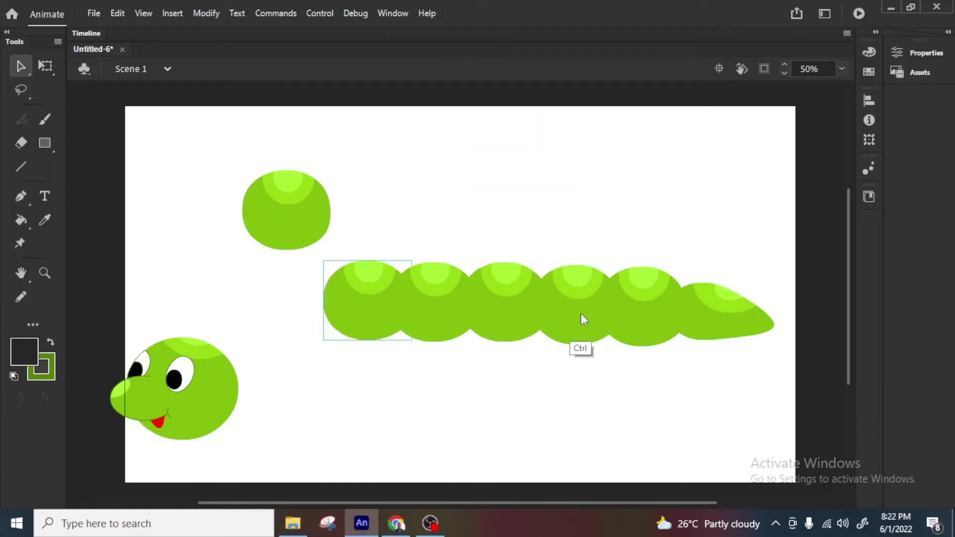
key(ctrl+y)
key(ctrl+y)
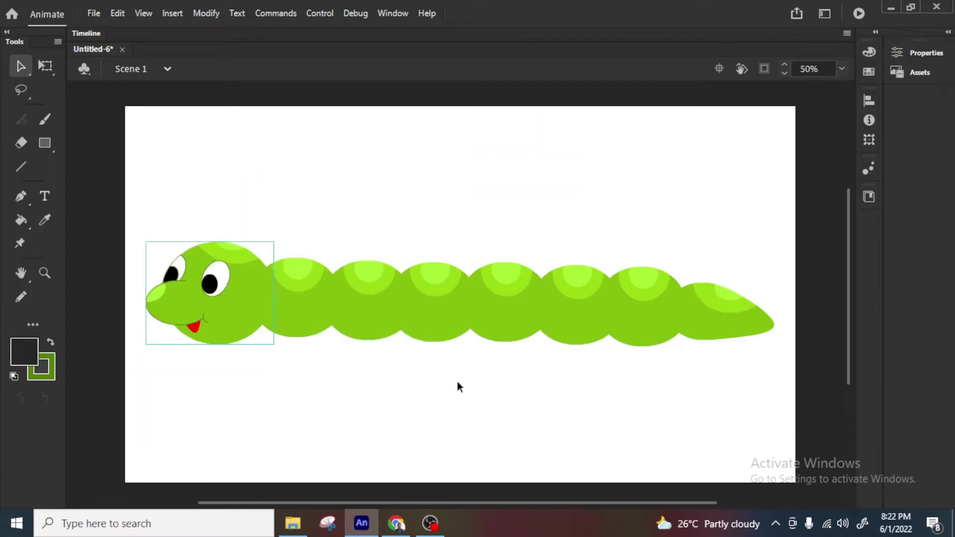
click(453, 377)
Convert the caterpillar's head into a Graphic symbol.
right_click(199, 301)
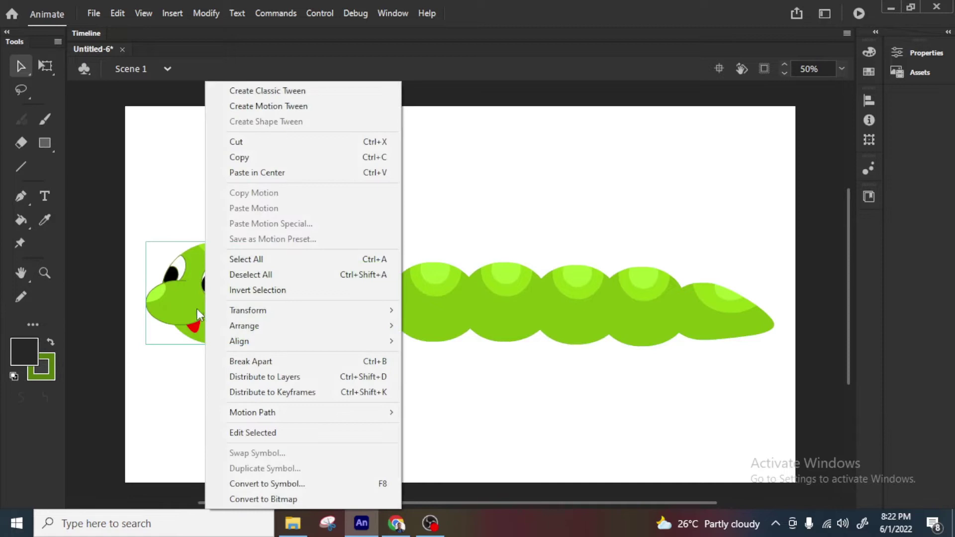
click(198, 309)
right_click(199, 293)
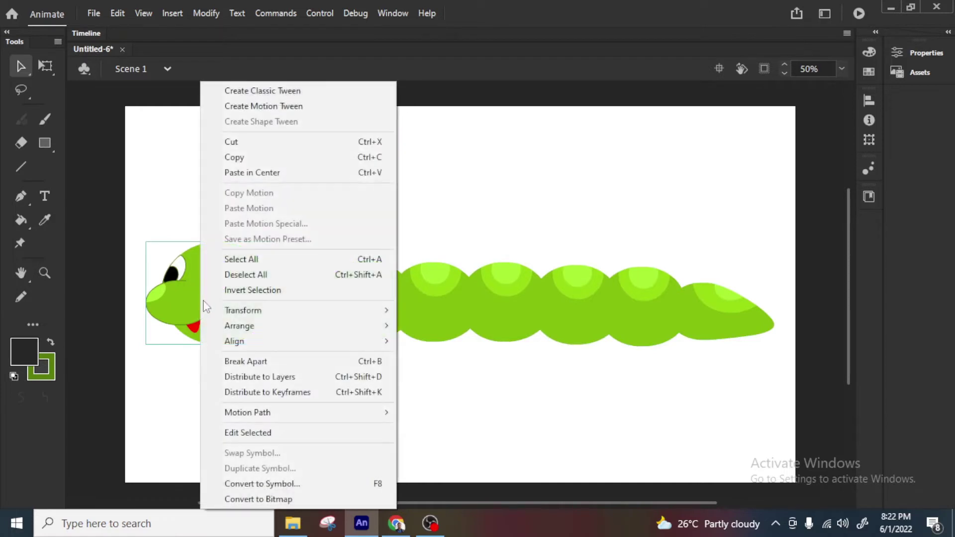
click(277, 484)
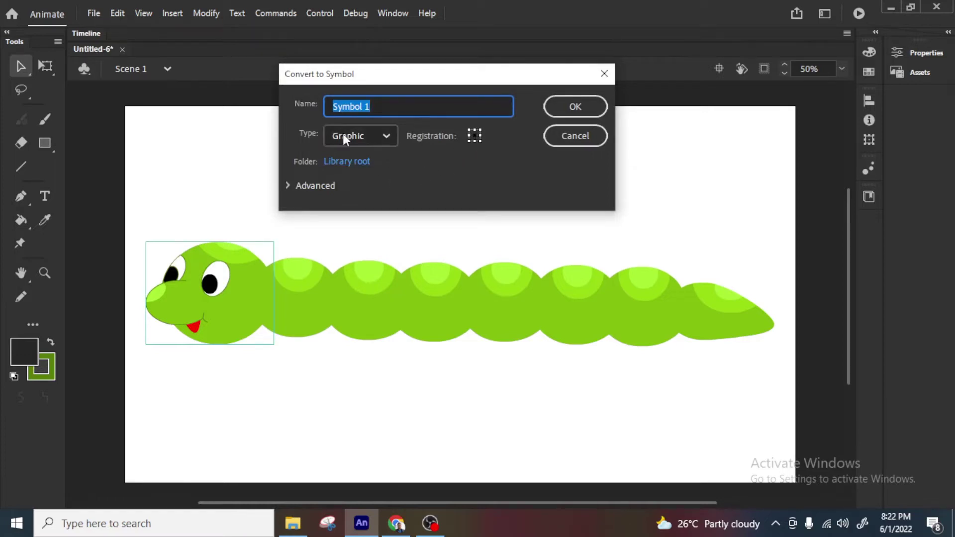
click(571, 109)
click(316, 255)
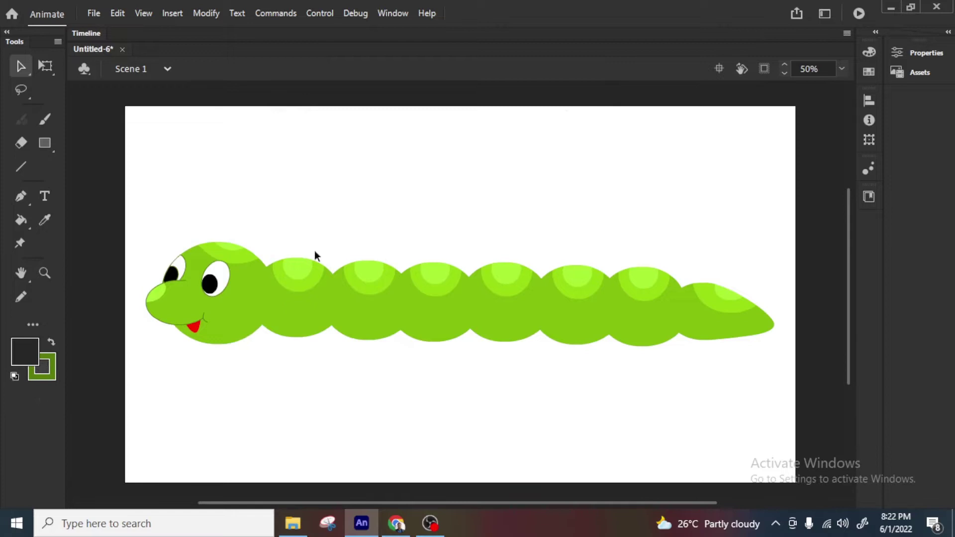
Convert the first body segment behind the head into a Graphic symbol.
click(287, 302)
right_click(287, 301)
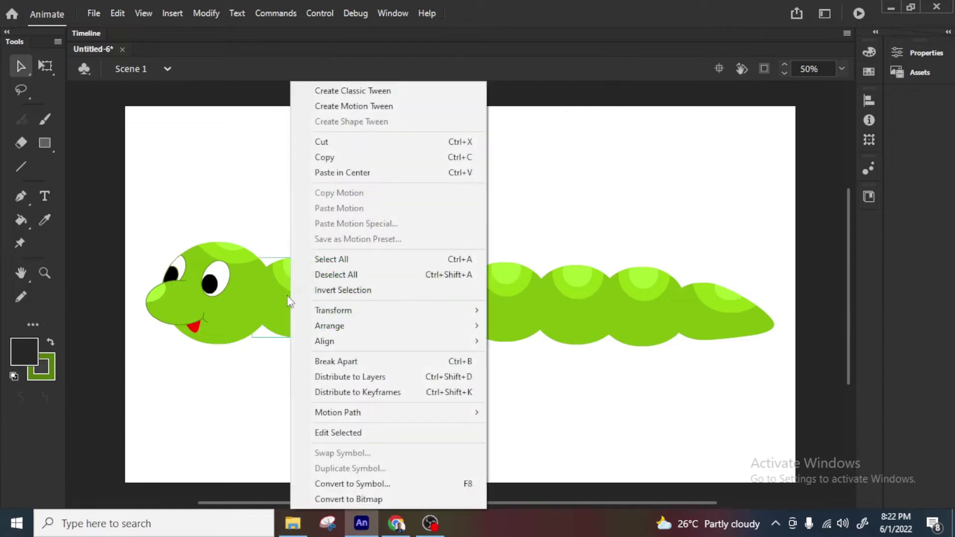
click(354, 483)
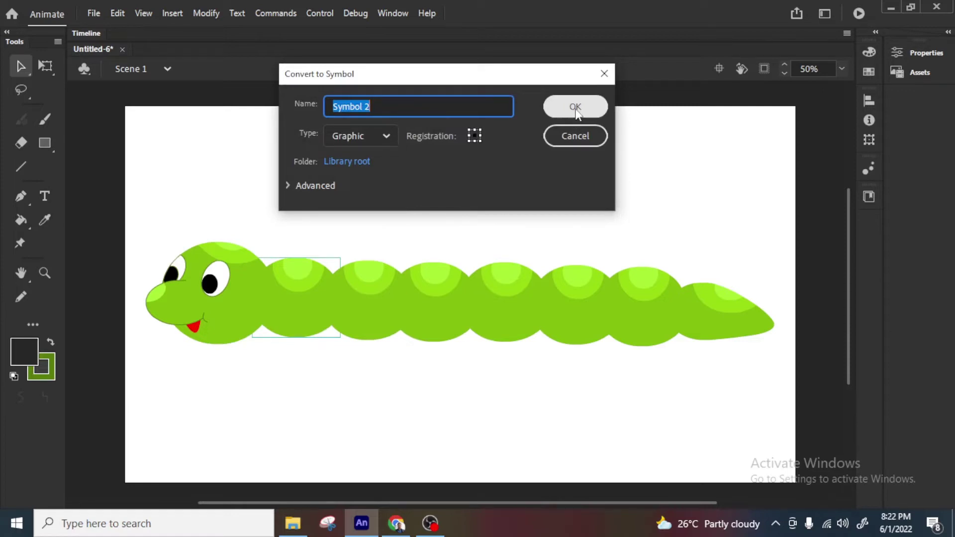
click(577, 110)
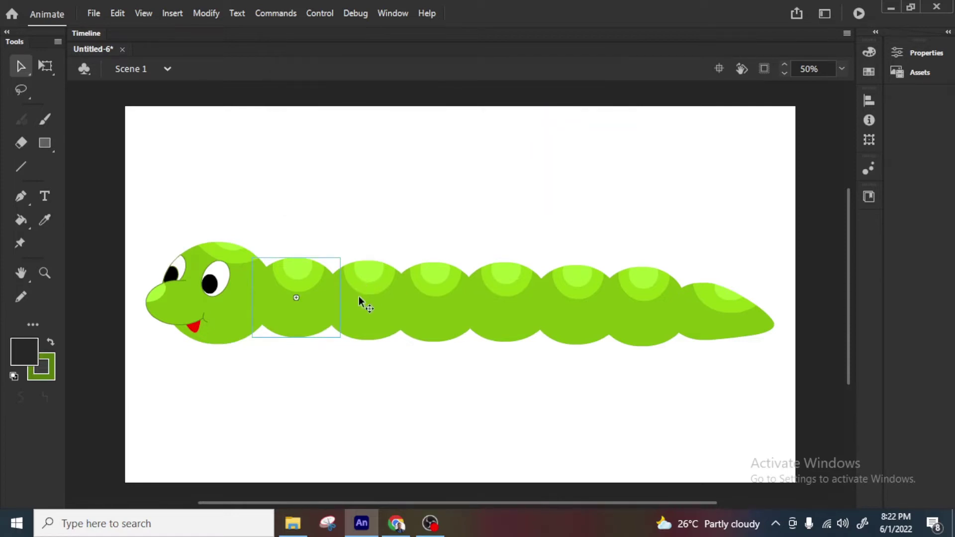
Move the five unconverted body segments above the body, and make six duplicates of the first segment's symbol, spreading them out below.
drag(368, 232, 581, 207)
click(476, 310)
click(318, 303)
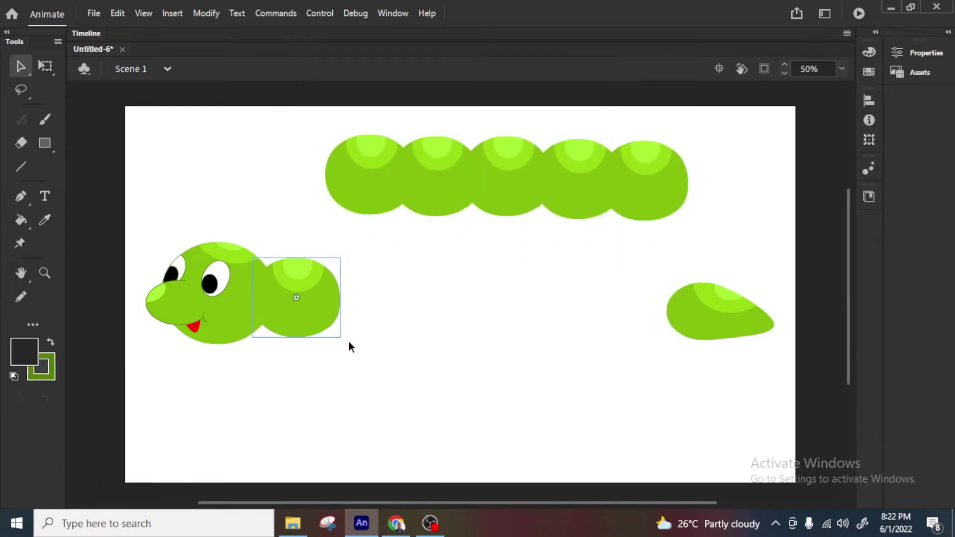
key(ctrl+d)
key(ctrl+d)
key(ctrl+d)
key(ctrl+d)
key(ctrl+d)
key(ctrl+d)
key(ctrl+d)
drag(313, 340, 556, 337)
drag(339, 327, 493, 444)
drag(328, 310, 478, 409)
Move the row of five unconverted body segments farther up to the stage's upper edge.
click(377, 178)
drag(509, 171, 513, 171)
click(587, 170)
click(635, 180)
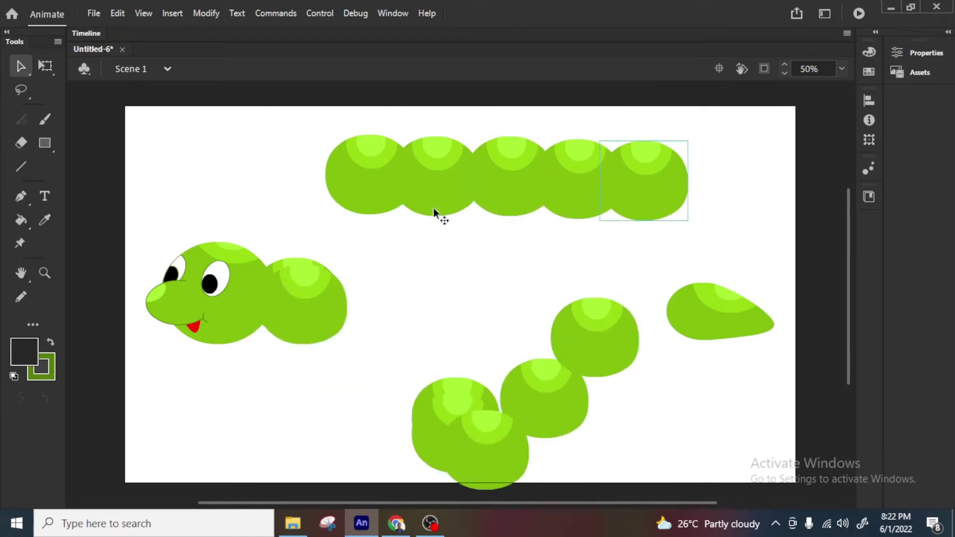
drag(323, 120, 652, 197)
drag(561, 197, 569, 165)
Line up four copies of the segment symbol in an overlapping row behind the first body segment.
drag(320, 317, 411, 299)
click(314, 310)
click(465, 312)
click(436, 395)
drag(464, 384, 450, 269)
drag(567, 321, 528, 321)
drag(553, 412, 587, 317)
Add one more segment copy to the end of the body and attach the tail behind it.
drag(484, 445, 633, 429)
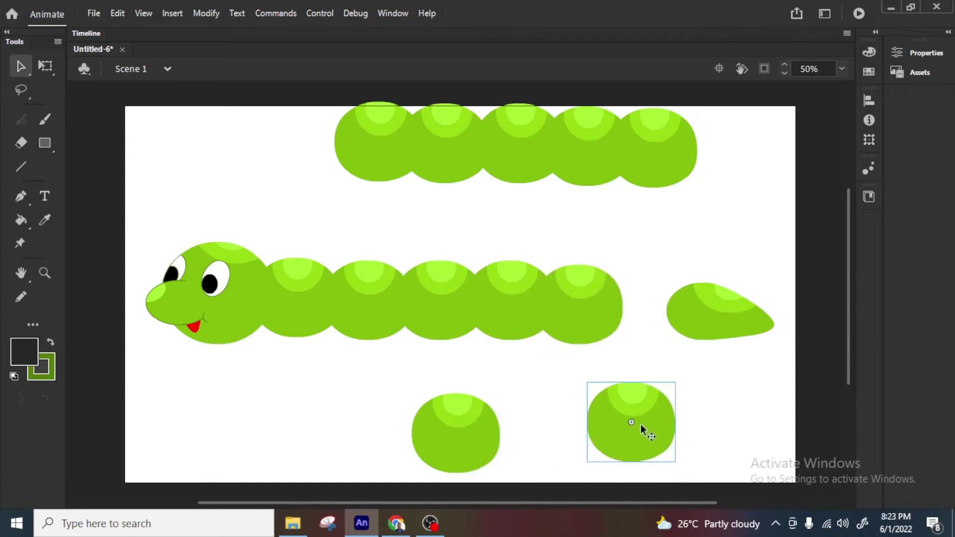
drag(694, 342, 715, 271)
drag(643, 426, 670, 306)
drag(746, 245, 732, 312)
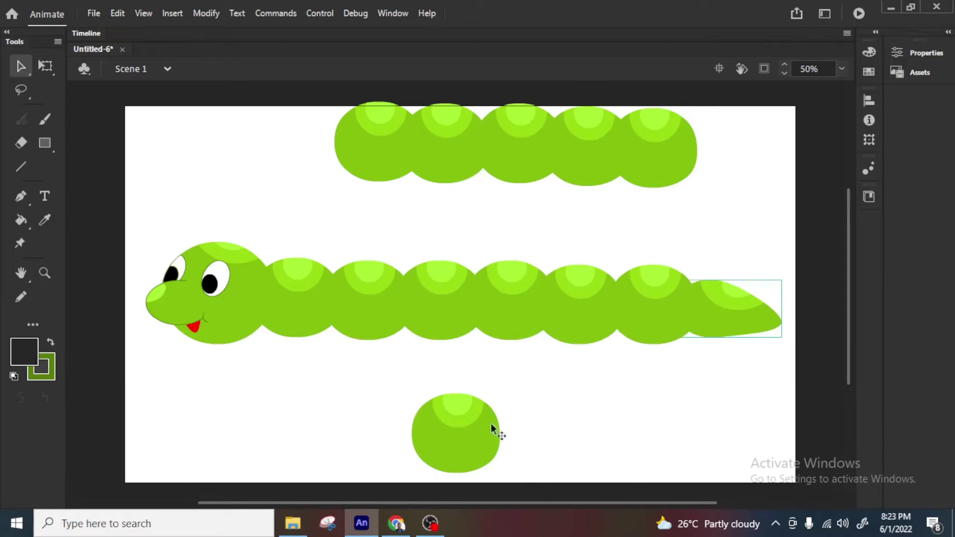
Delete the spare segment copy below the body and the five unconverted segments above it.
click(492, 427)
key(Delete)
drag(686, 222, 376, 161)
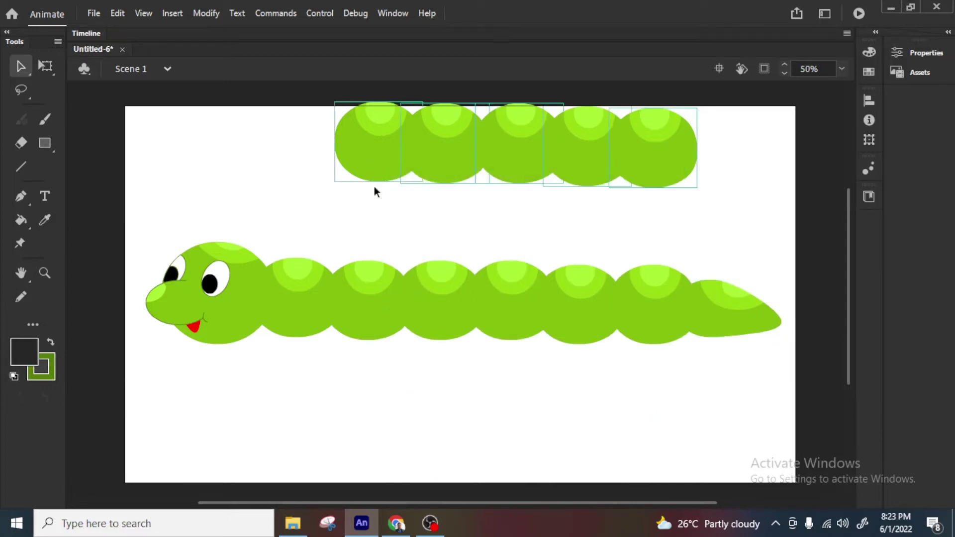
key(Delete)
drag(204, 208, 698, 379)
click(587, 399)
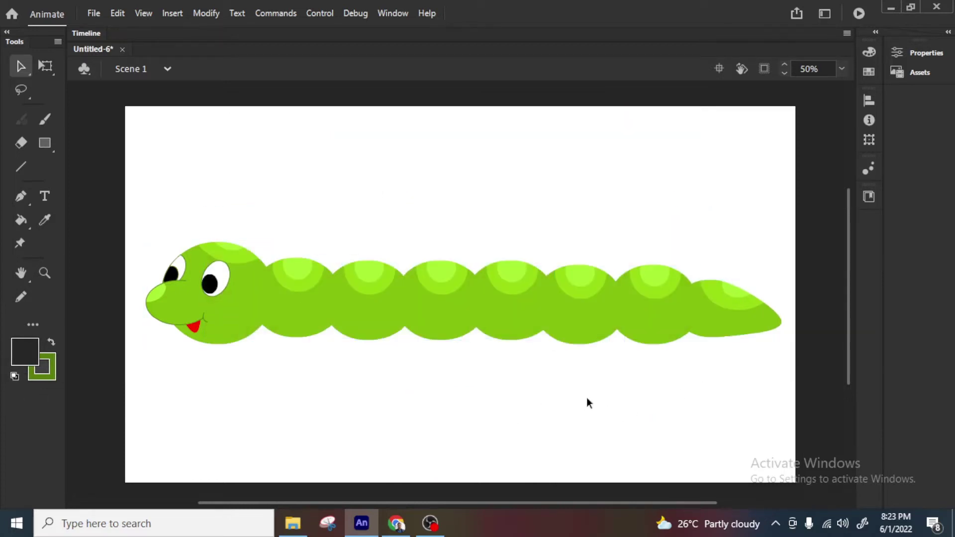
Nudge the body segments closer to the head so that they form an evenly spaced, level row.
click(234, 313)
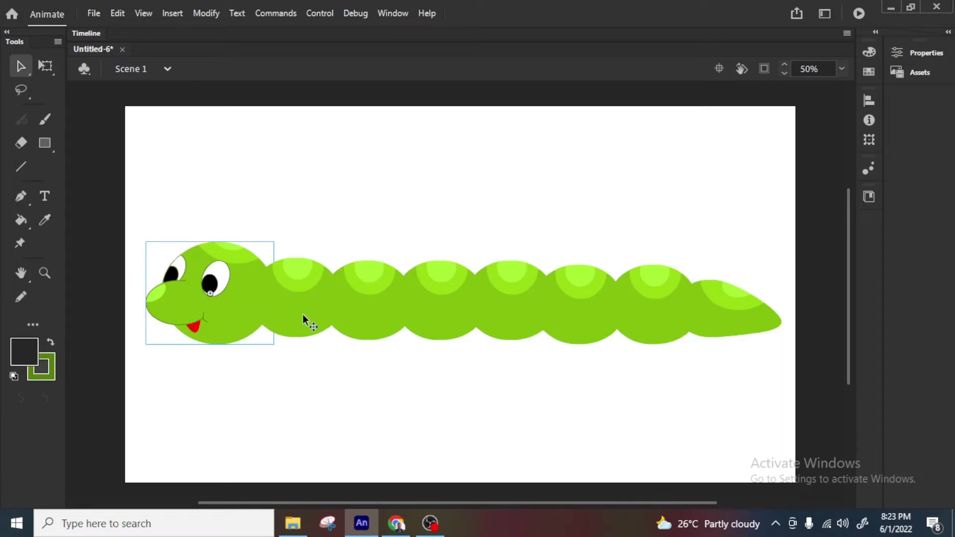
drag(302, 315, 506, 318)
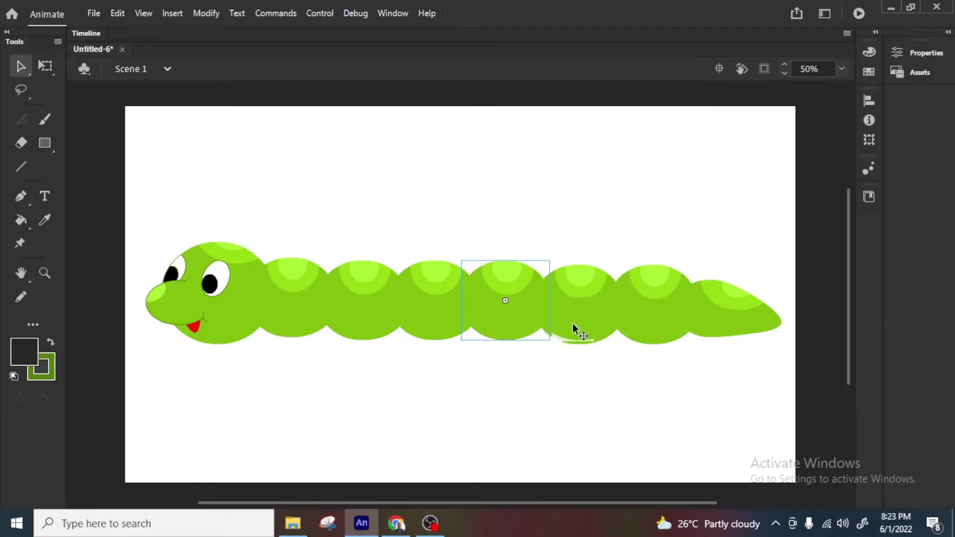
drag(574, 327, 572, 325)
drag(666, 330, 665, 328)
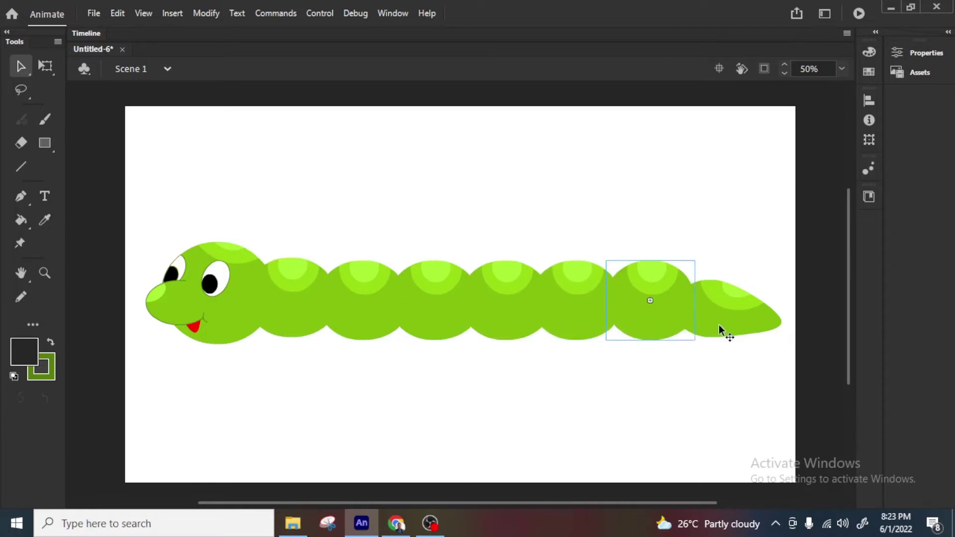
Convert the tail into a Graphic symbol and position it against the last body segment.
click(728, 309)
right_click(727, 310)
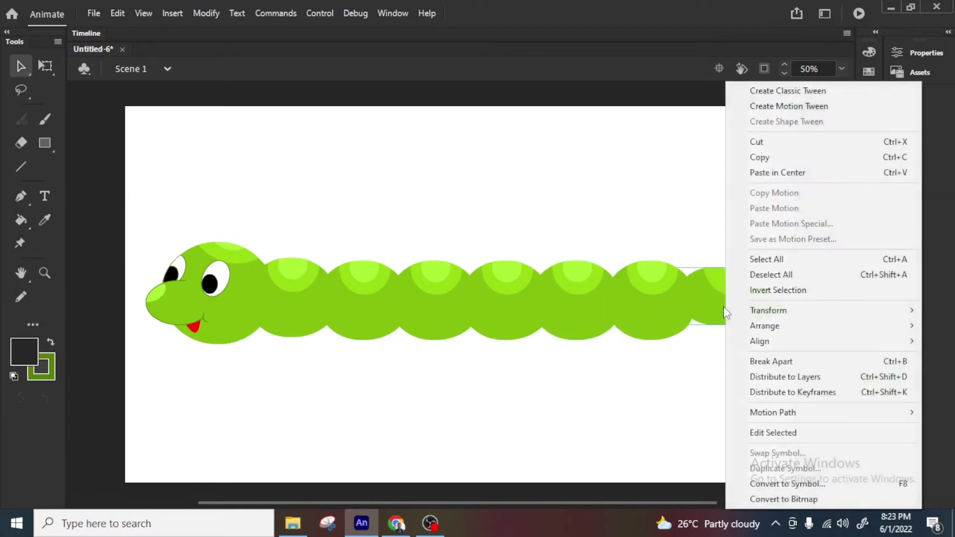
click(781, 483)
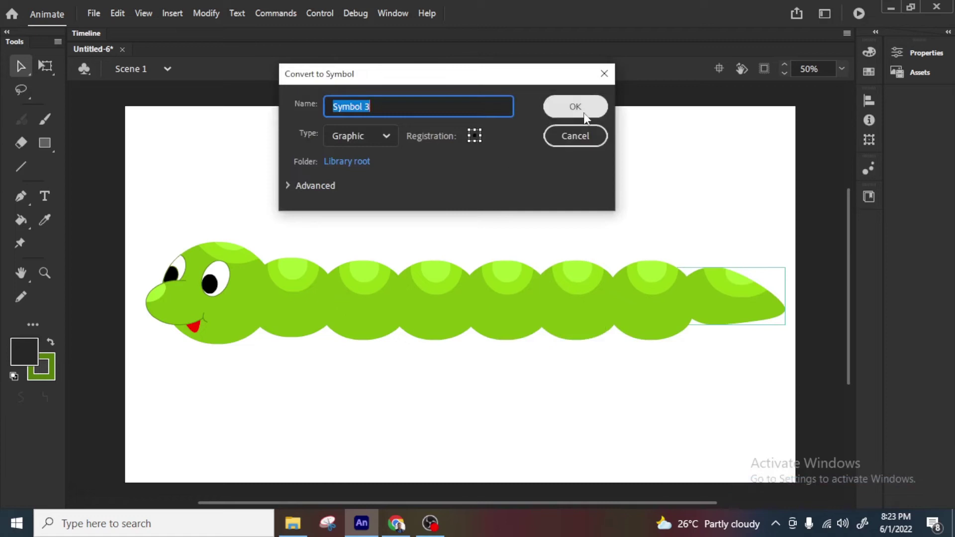
click(580, 110)
click(552, 208)
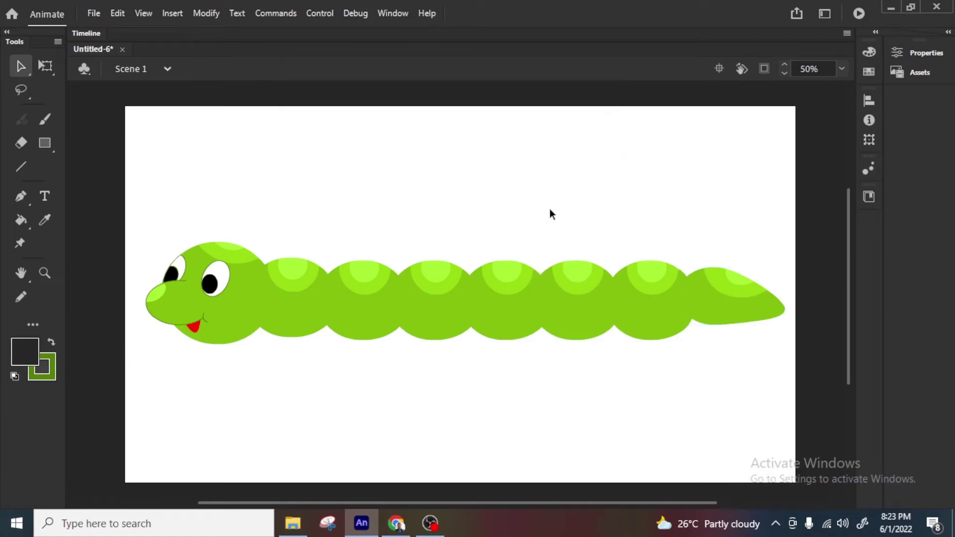
click(722, 311)
Preview the head, body segment and tail symbols in the document's library, then close the library.
click(393, 13)
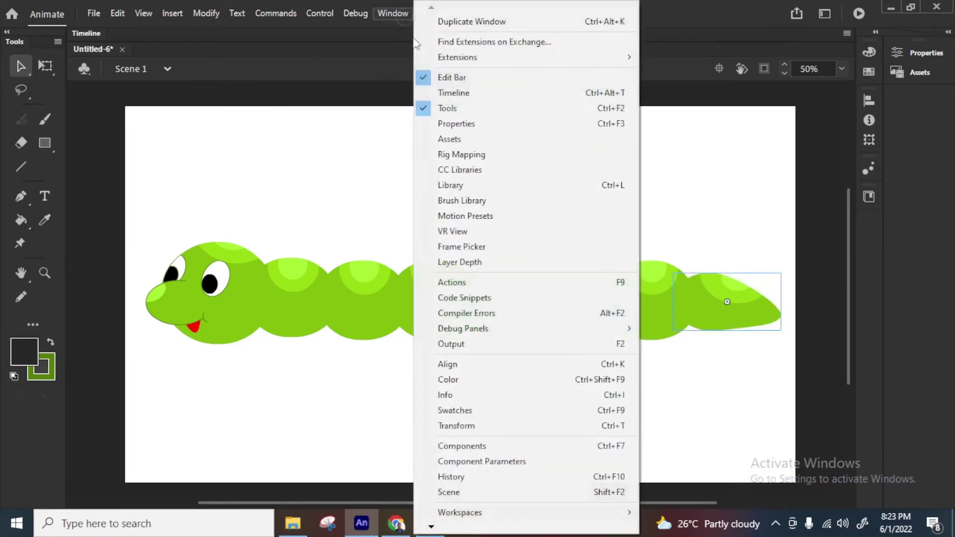
click(453, 184)
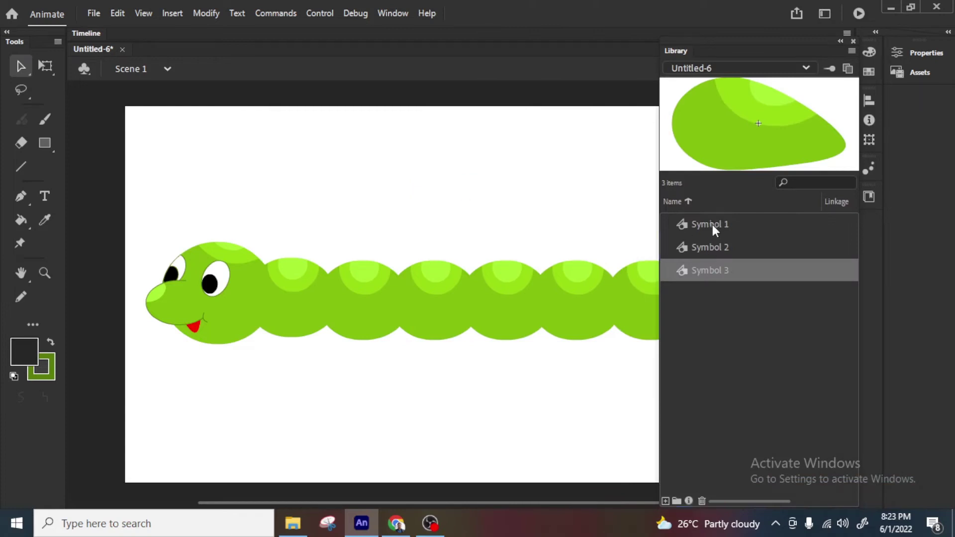
click(712, 225)
click(708, 248)
click(715, 272)
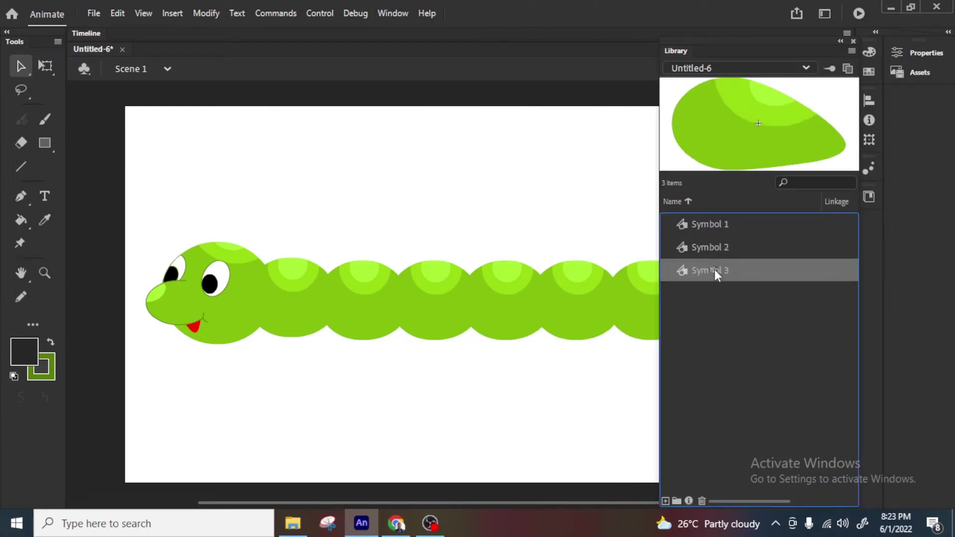
click(853, 41)
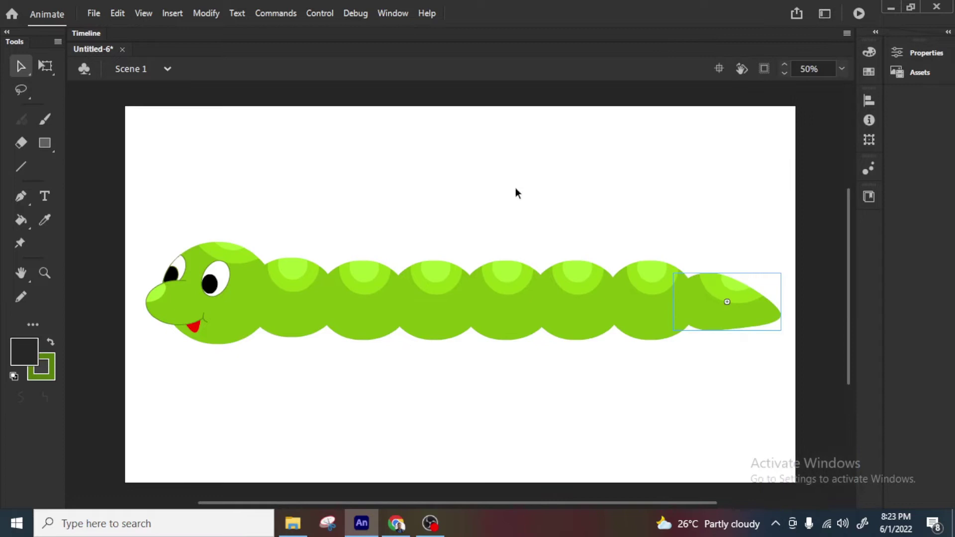
Lower the tail slightly so that it lines up with the end of the body.
click(512, 194)
drag(721, 322, 722, 319)
click(693, 374)
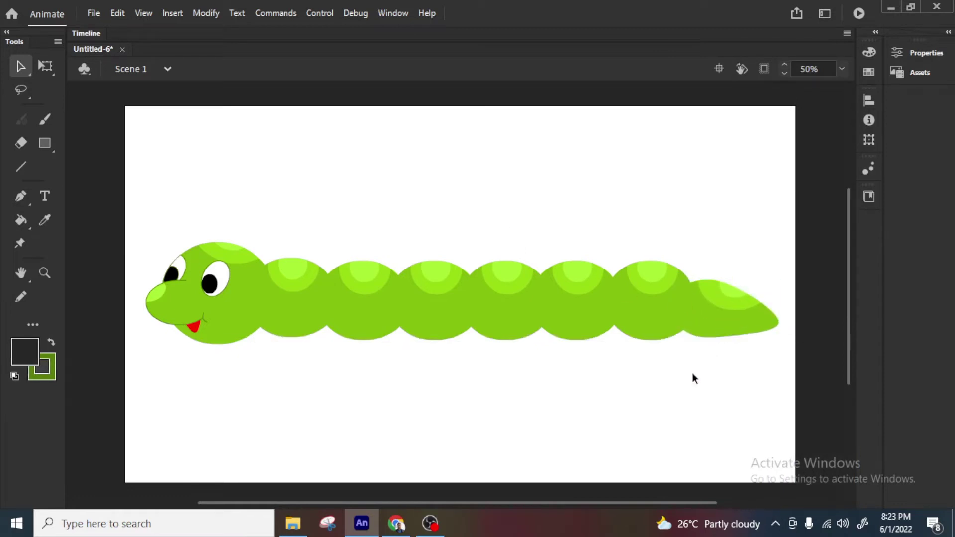
Scale the whole caterpillar down to about a quarter of its size and place it near the stage's right edge.
drag(147, 199, 732, 354)
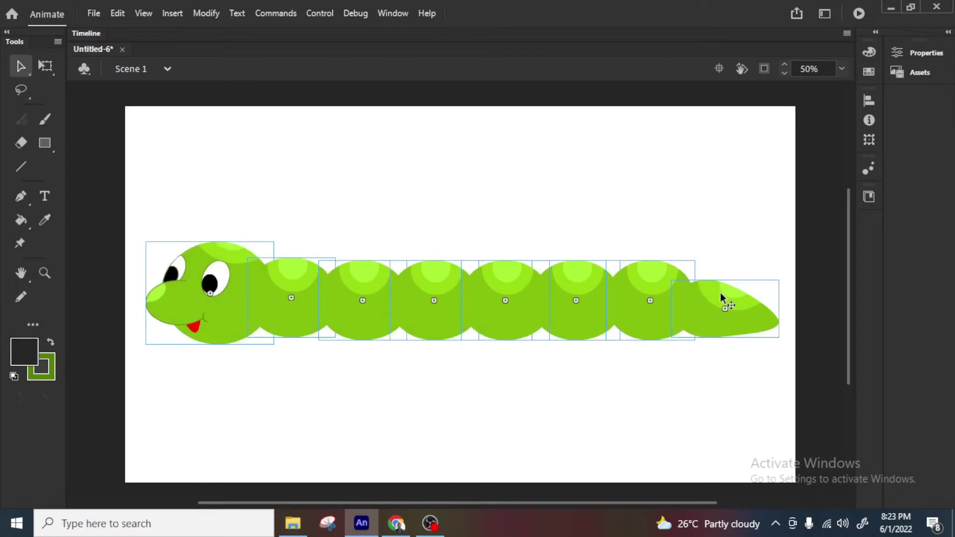
key(q)
drag(778, 243, 697, 283)
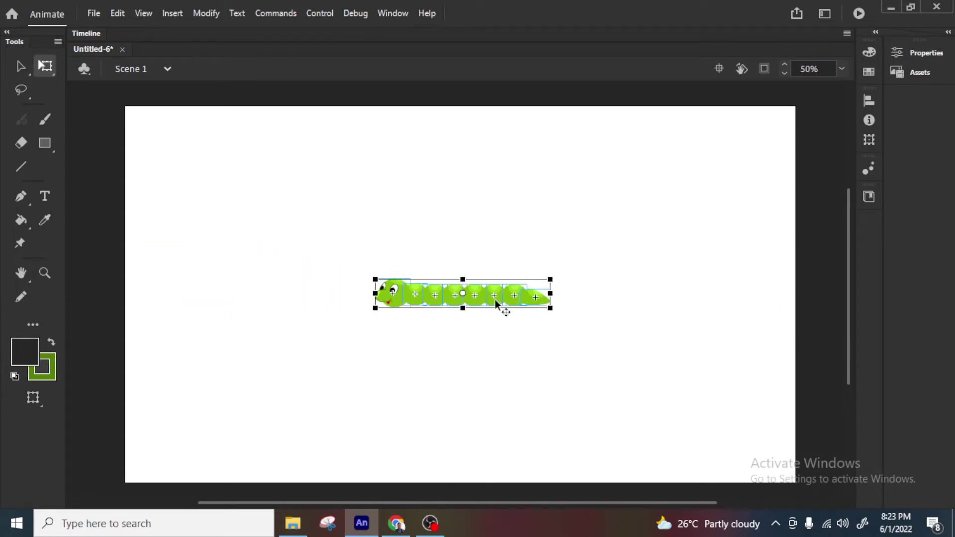
drag(494, 300, 678, 287)
click(676, 294)
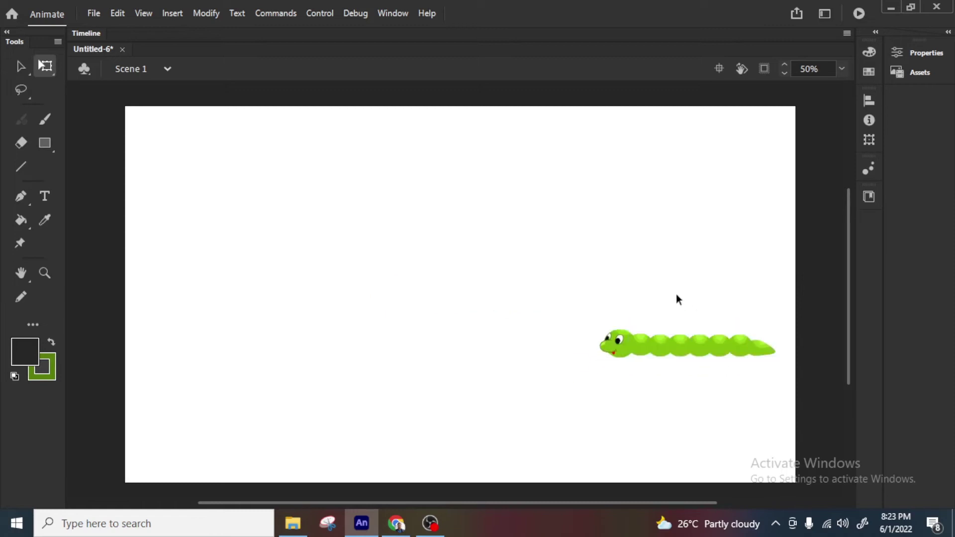
Expand the timeline and distribute all the caterpillar's parts to separate layers.
click(93, 35)
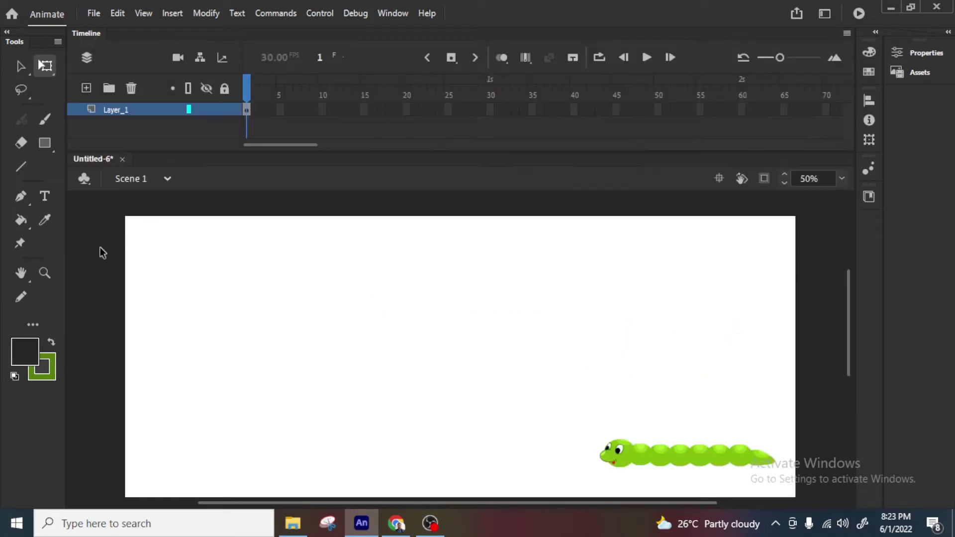
key(ctrl+1)
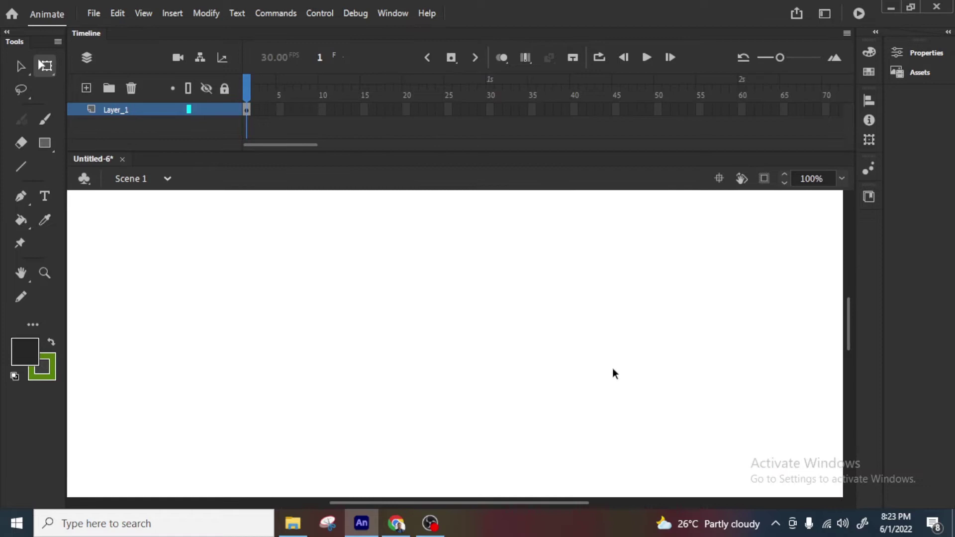
key(space)
drag(708, 416, 608, 310)
drag(343, 271, 762, 385)
right_click(627, 350)
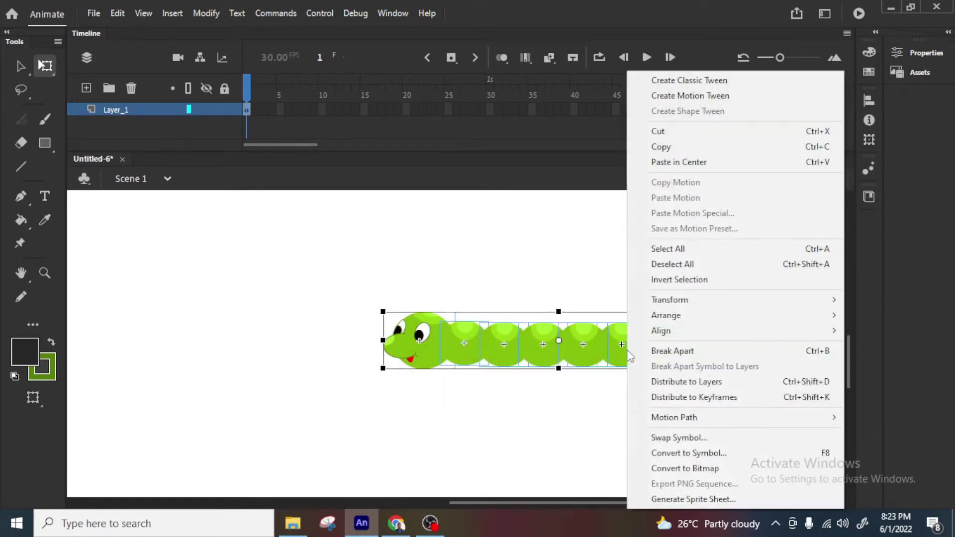
click(675, 382)
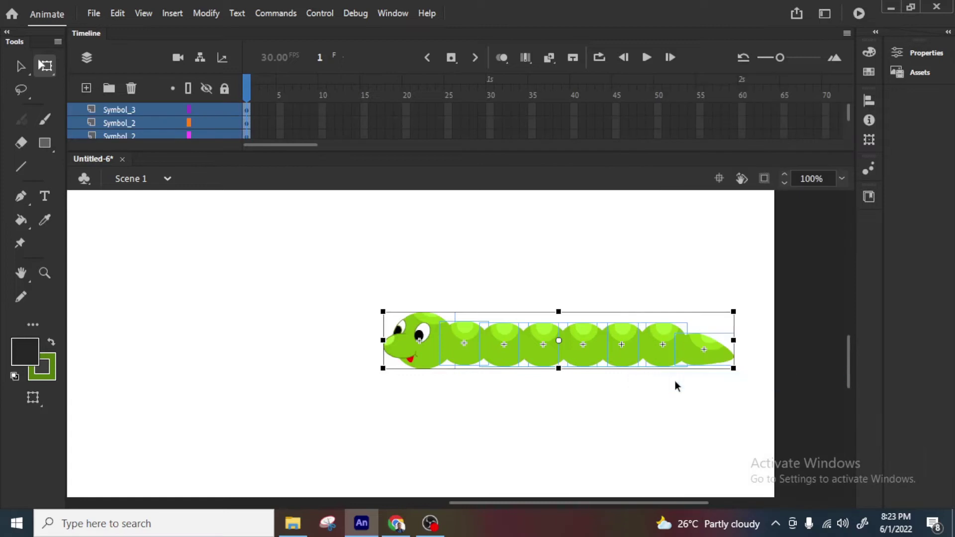
click(538, 259)
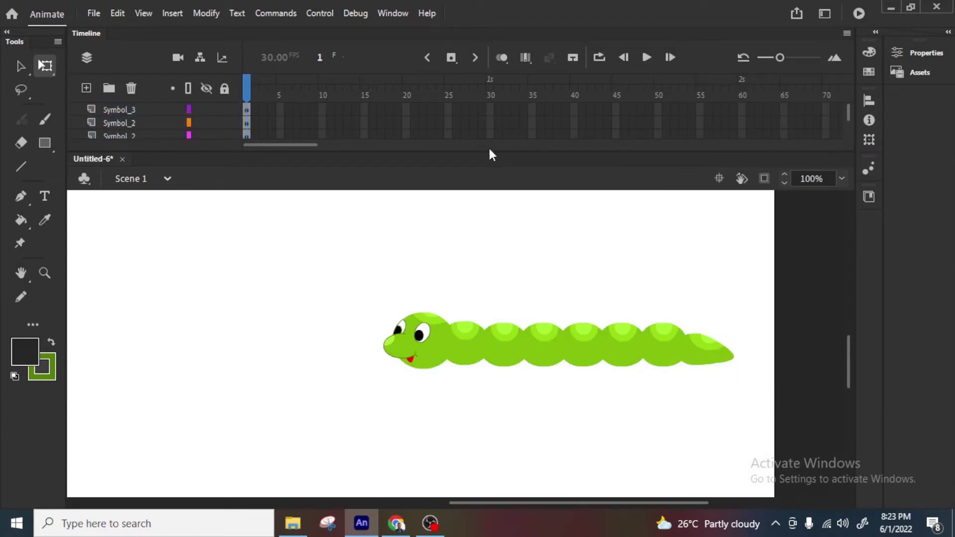
Enlarge the timeline to show all layers and check which layer holds each body segment, the tail and the head.
drag(491, 151, 512, 222)
click(502, 420)
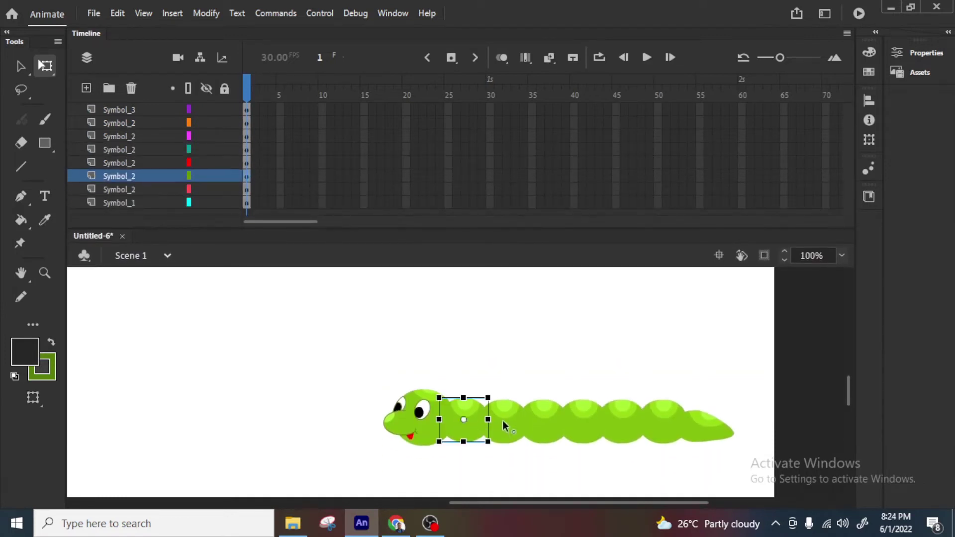
key(v)
click(546, 431)
click(587, 430)
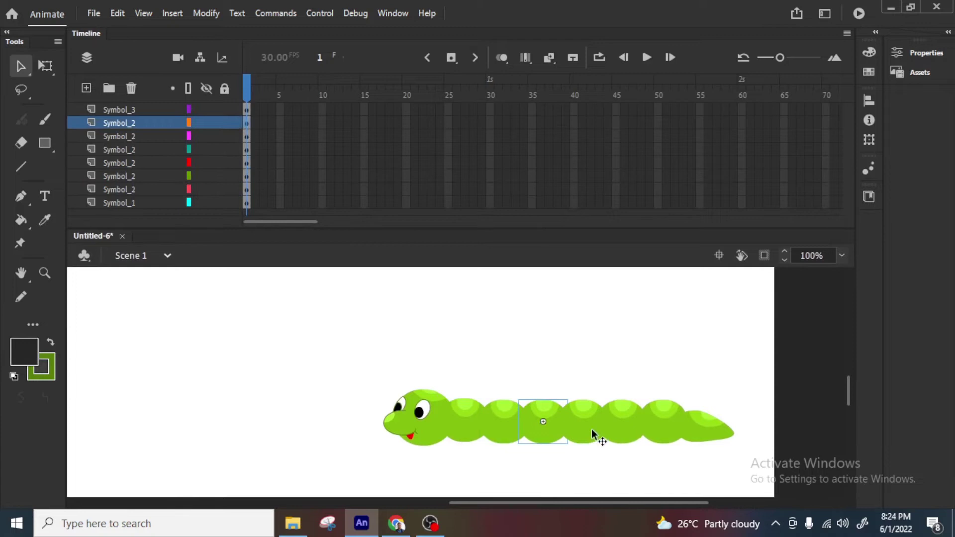
click(624, 427)
click(652, 425)
click(697, 431)
click(457, 418)
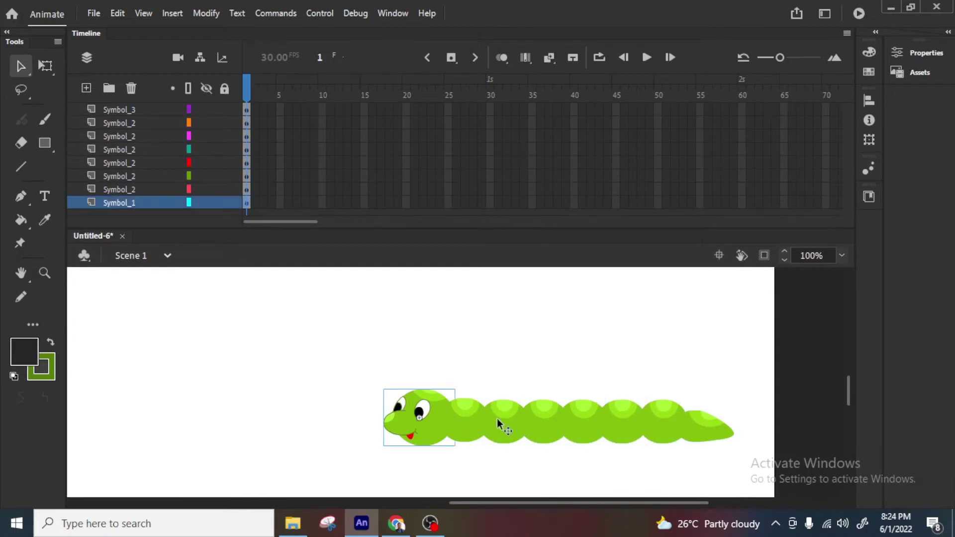
click(592, 321)
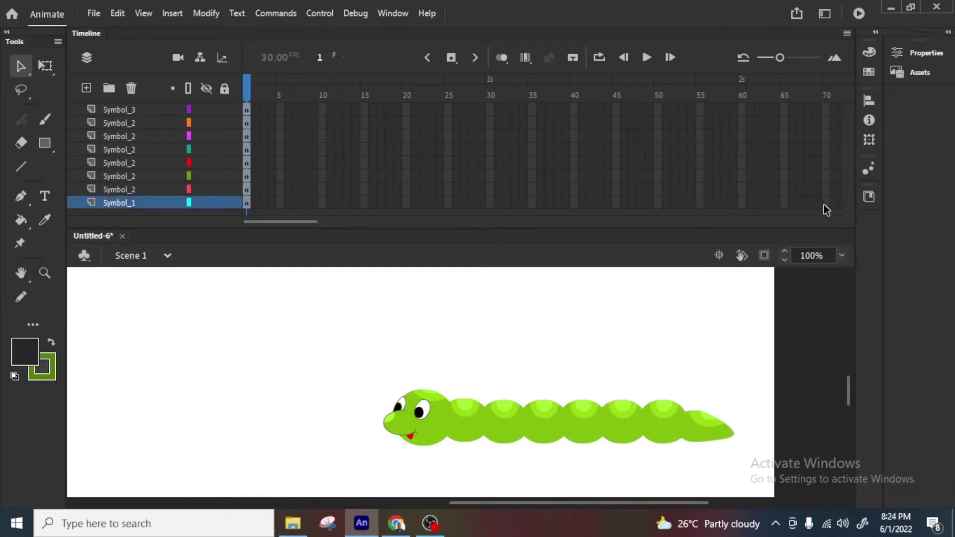
Extend all caterpillar layers to frame 70 and play back the timeline.
drag(824, 205, 823, 115)
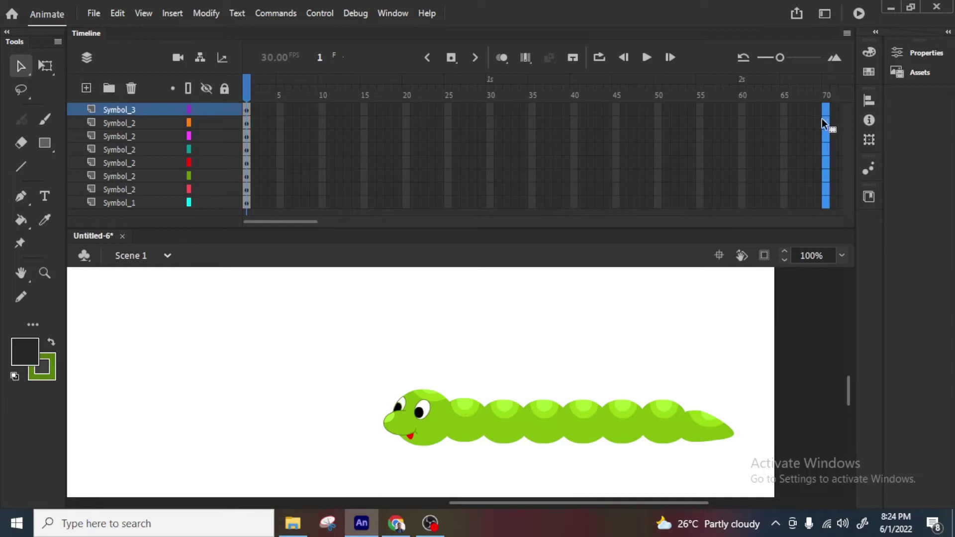
key(F5)
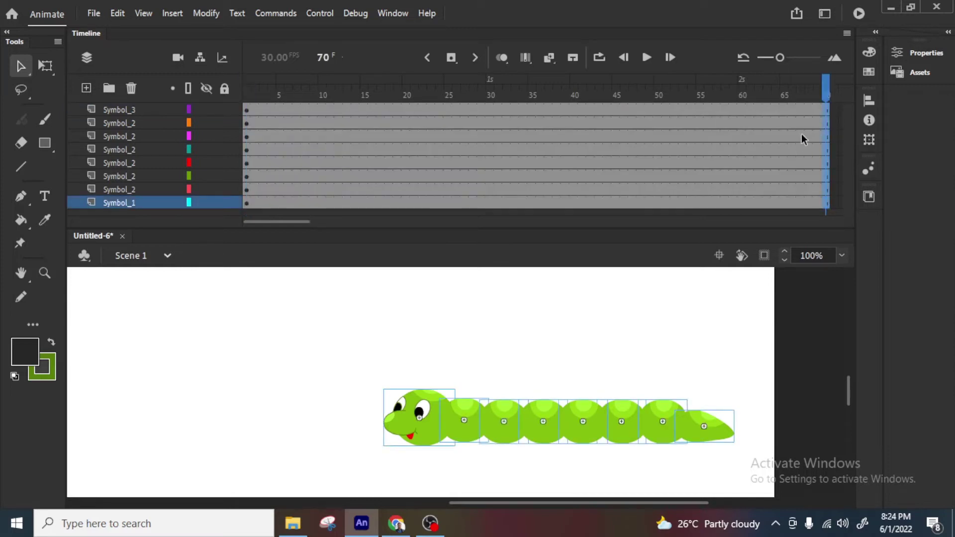
drag(733, 94, 801, 94)
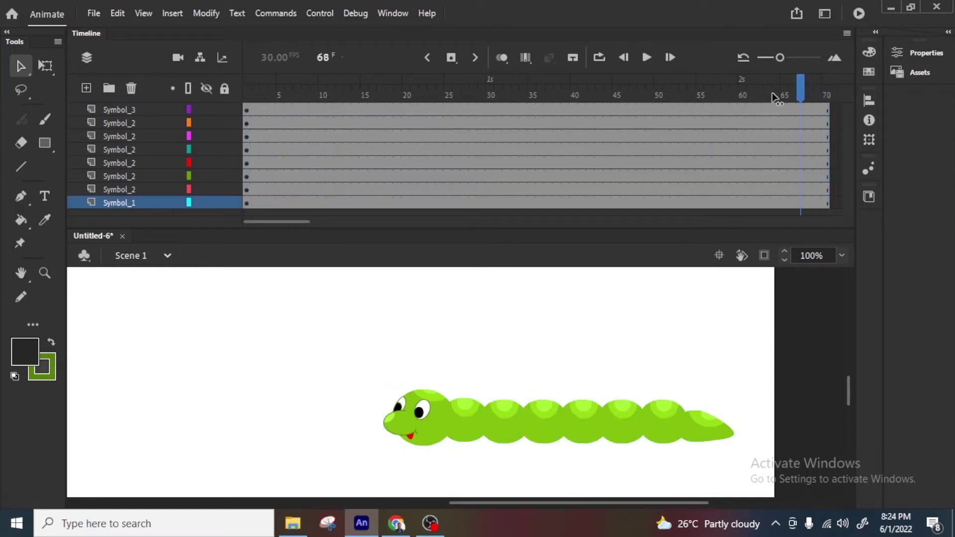
key(Return)
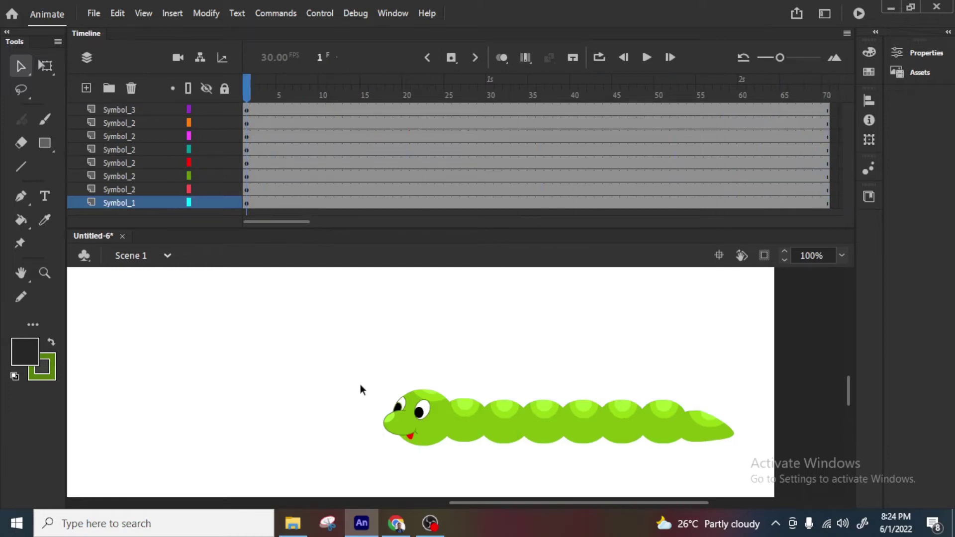
drag(332, 345, 655, 470)
click(664, 469)
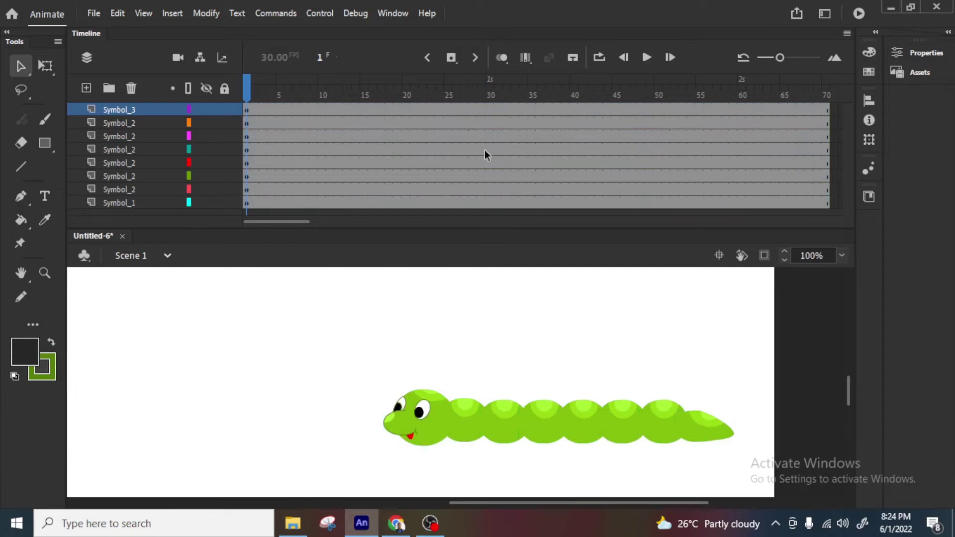
key(Return)
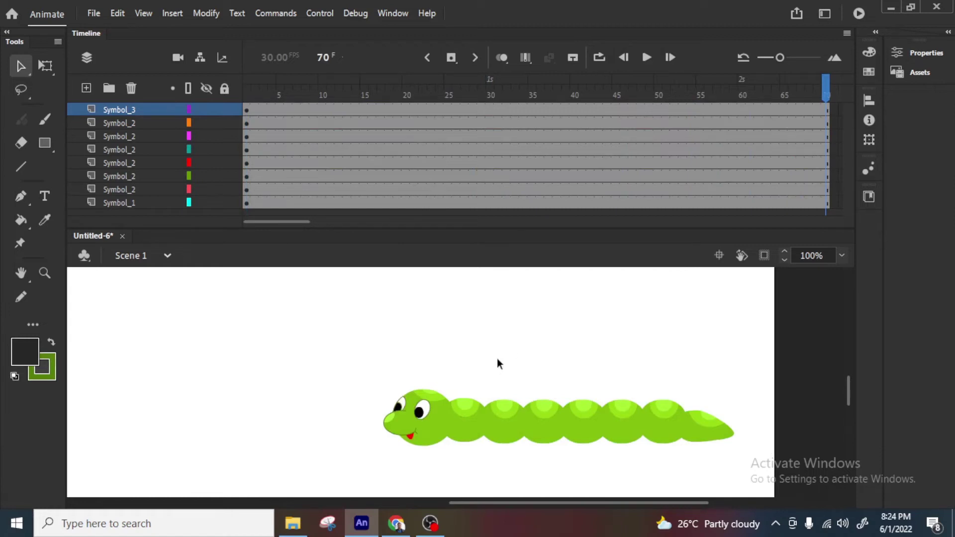
Try adding a classic motion guide to the tail layer Symbol_3 with all remaining layers nested beneath it.
right_click(135, 110)
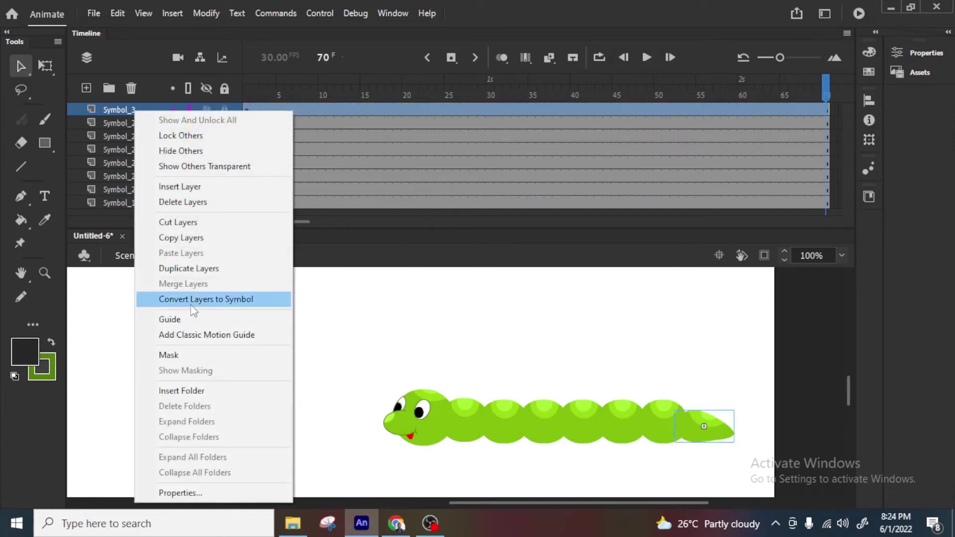
click(194, 337)
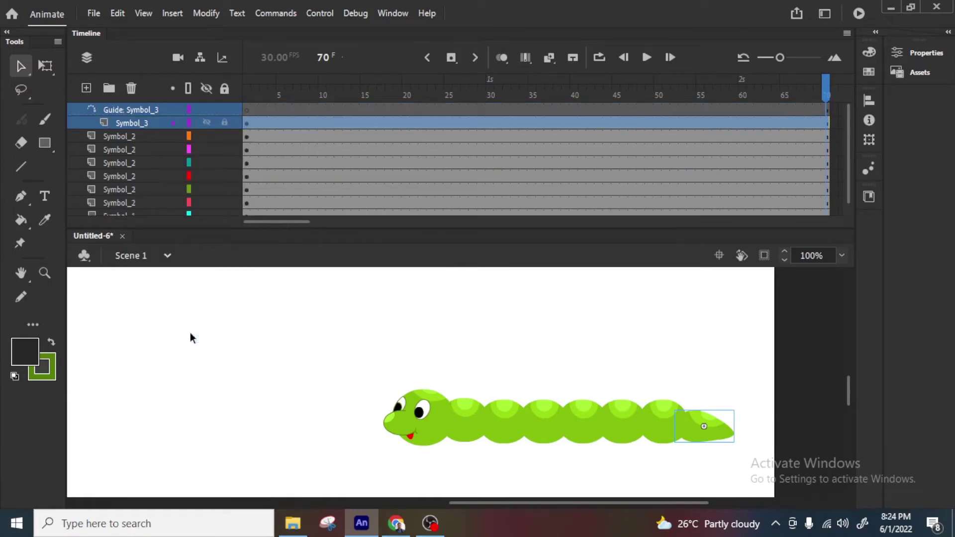
click(319, 348)
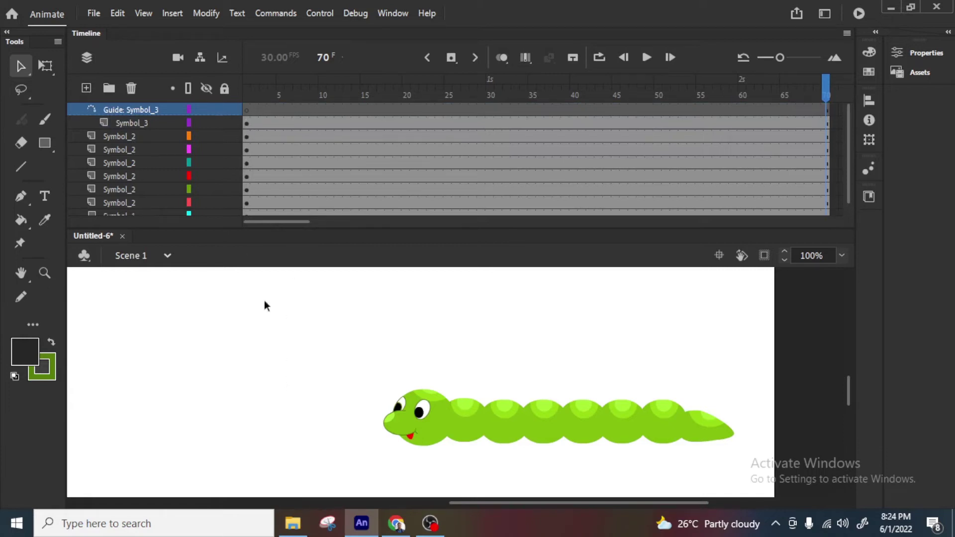
click(132, 140)
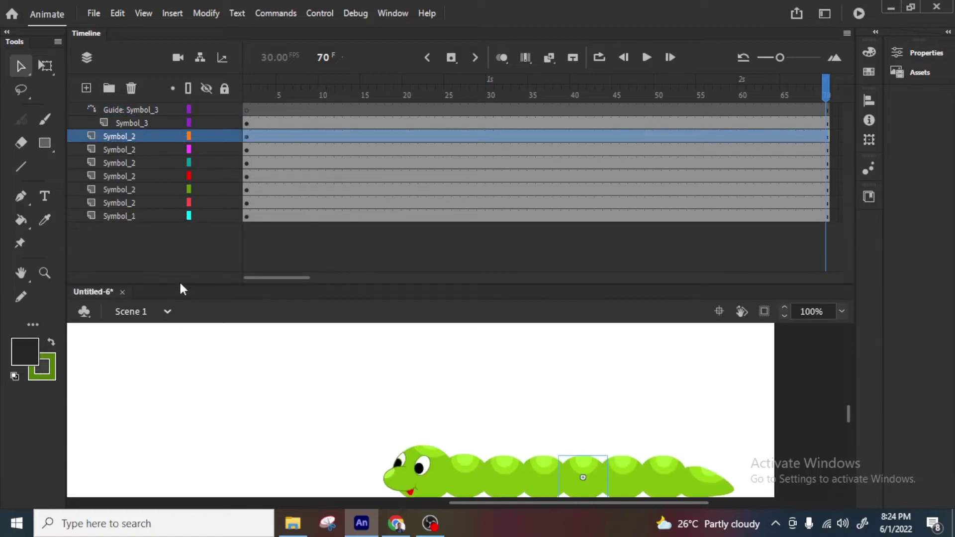
shift+click(158, 216)
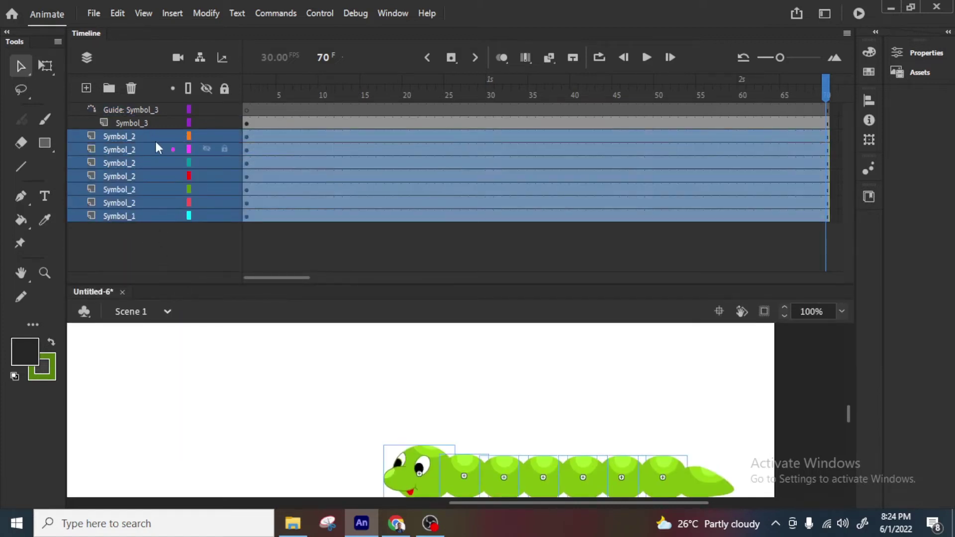
drag(156, 143, 155, 135)
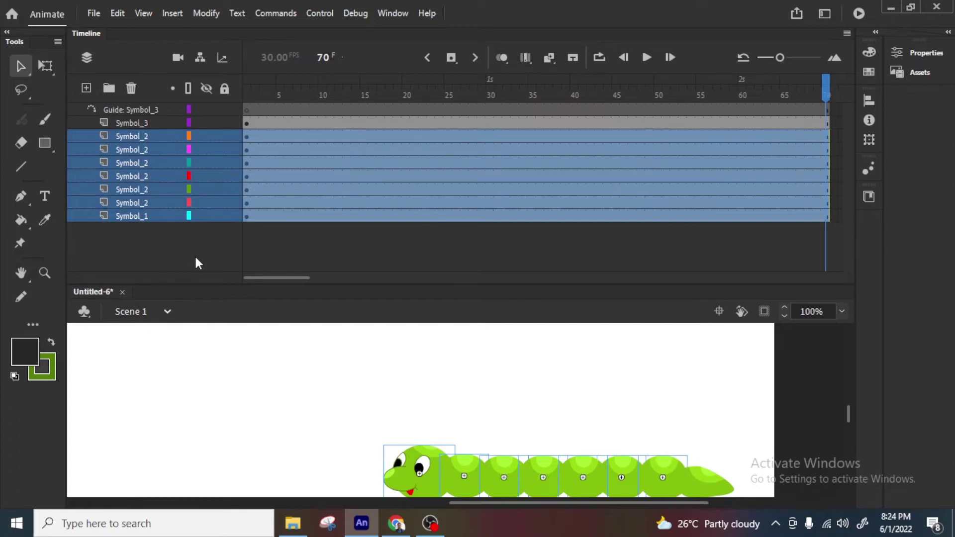
Undo the layer nesting and the added motion guide.
key(ctrl+z)
key(ctrl+z)
key(ctrl+z)
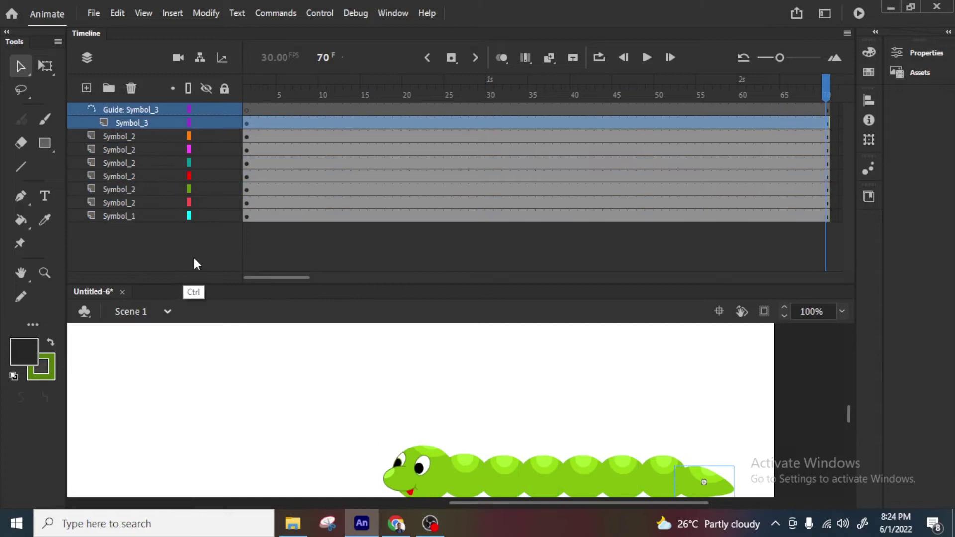
click(196, 235)
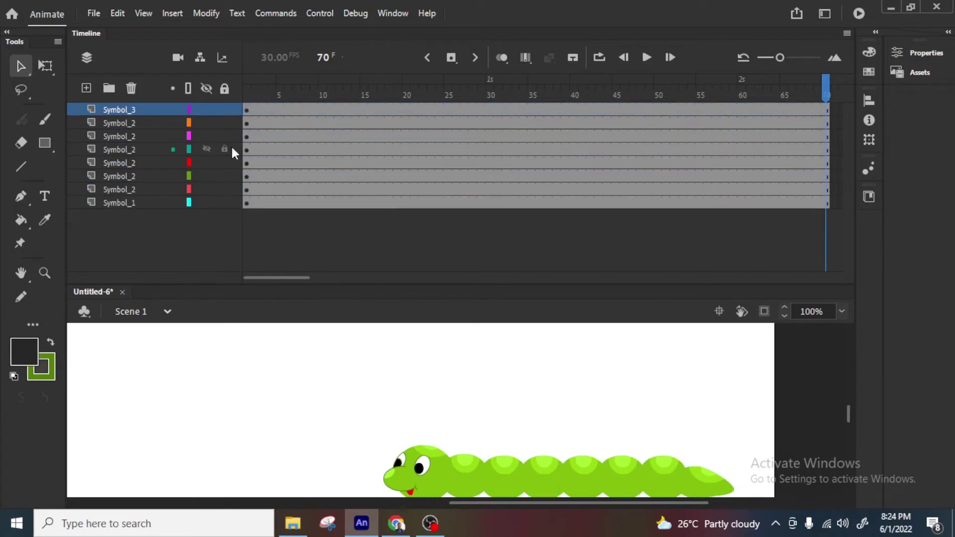
Add a classic motion guide above the tail layer Symbol_3.
drag(471, 431, 465, 357)
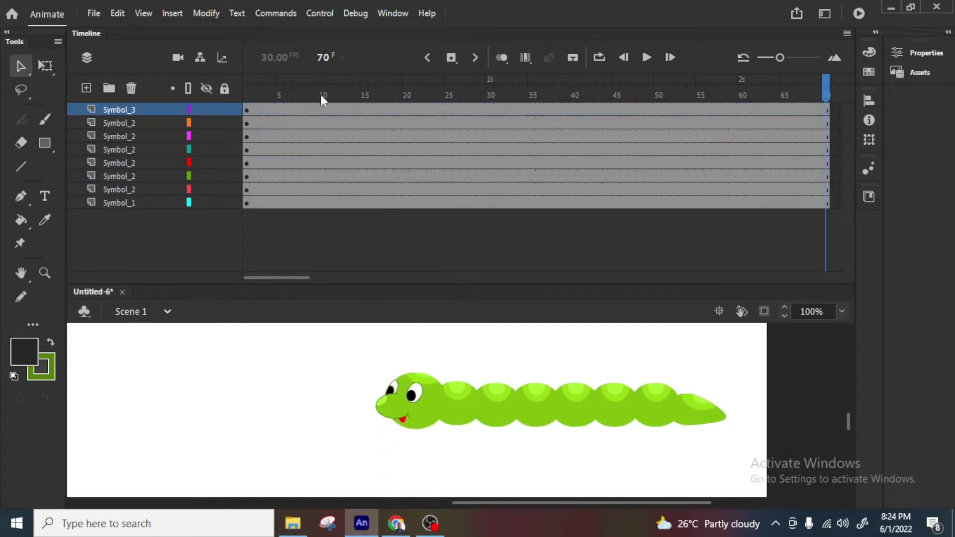
drag(247, 94, 406, 94)
click(135, 109)
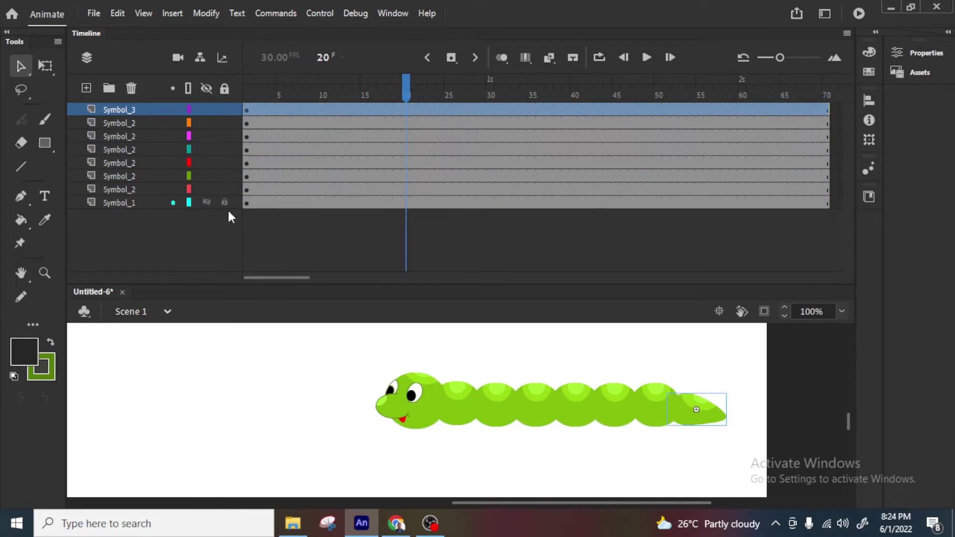
right_click(123, 112)
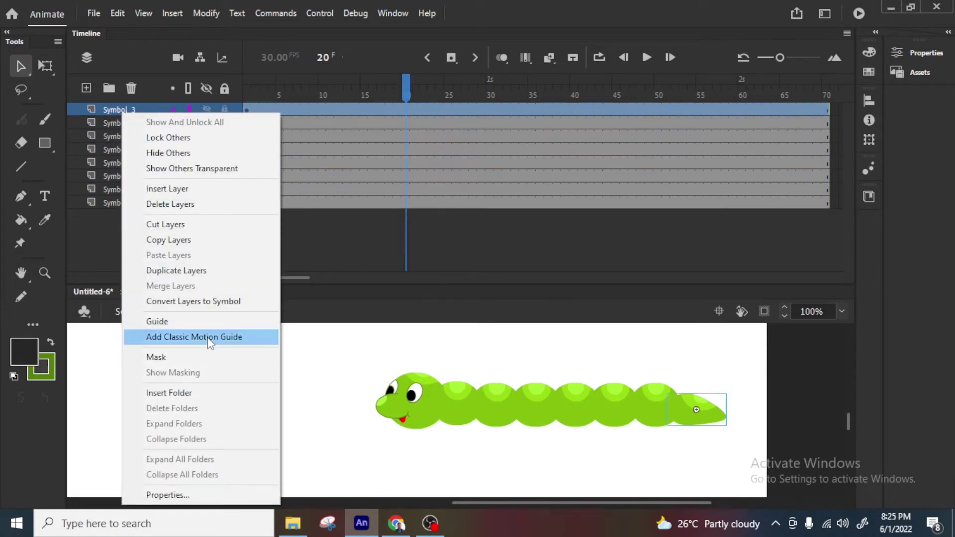
click(211, 339)
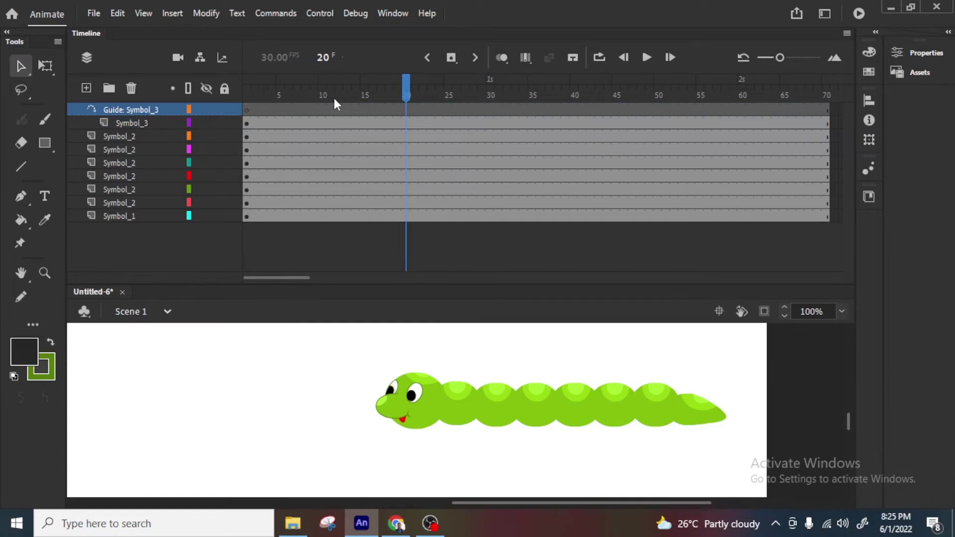
Nest all the body segment layers and the head layer Symbol_1 under the motion guide.
click(145, 137)
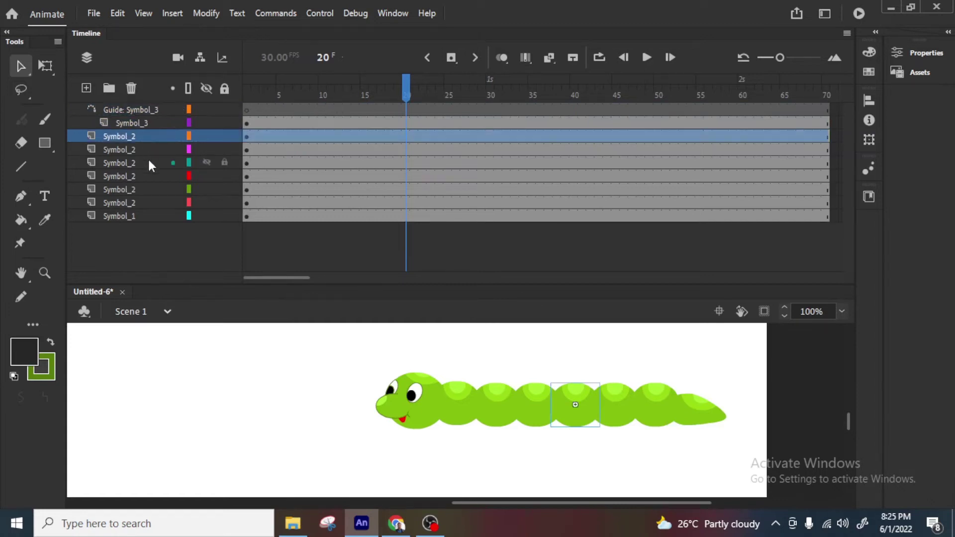
shift+click(138, 215)
drag(148, 136, 149, 145)
click(150, 244)
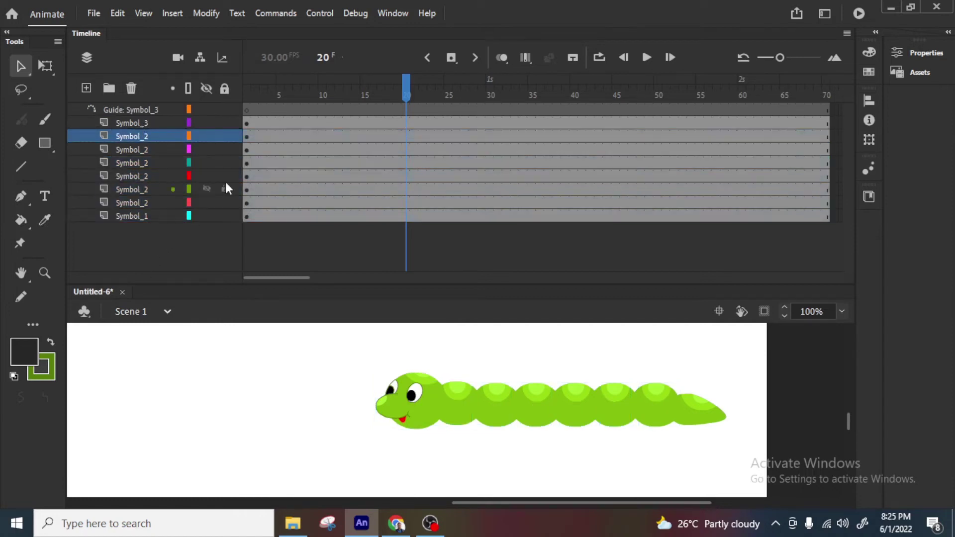
Draw a nearly horizontal black line across the whole stage on the guide layer, extending slightly past both stage edges.
click(247, 111)
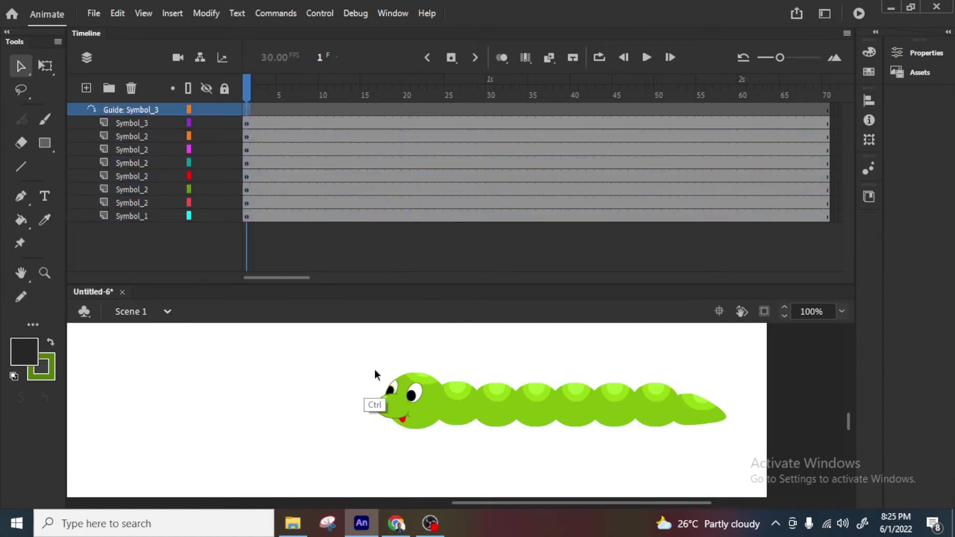
key(ctrl+minus)
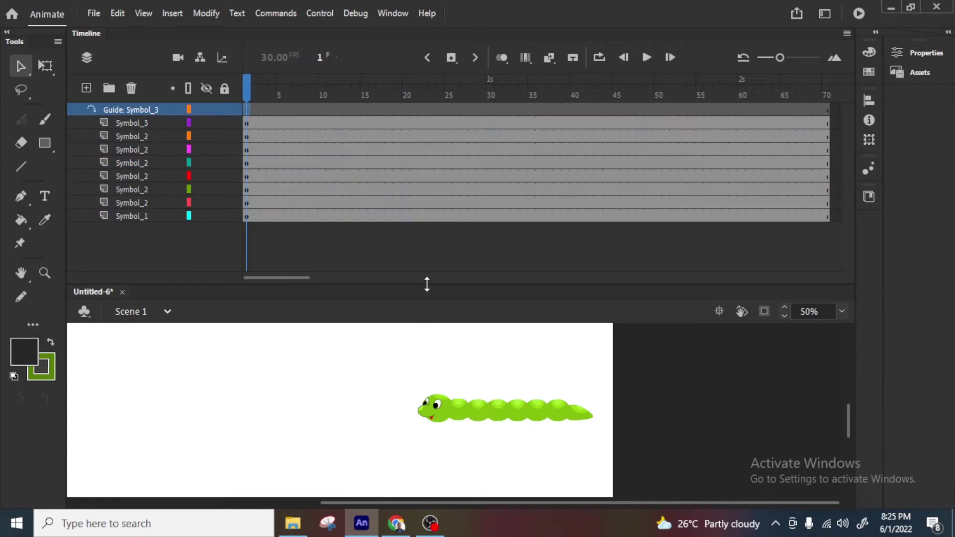
drag(427, 284, 438, 233)
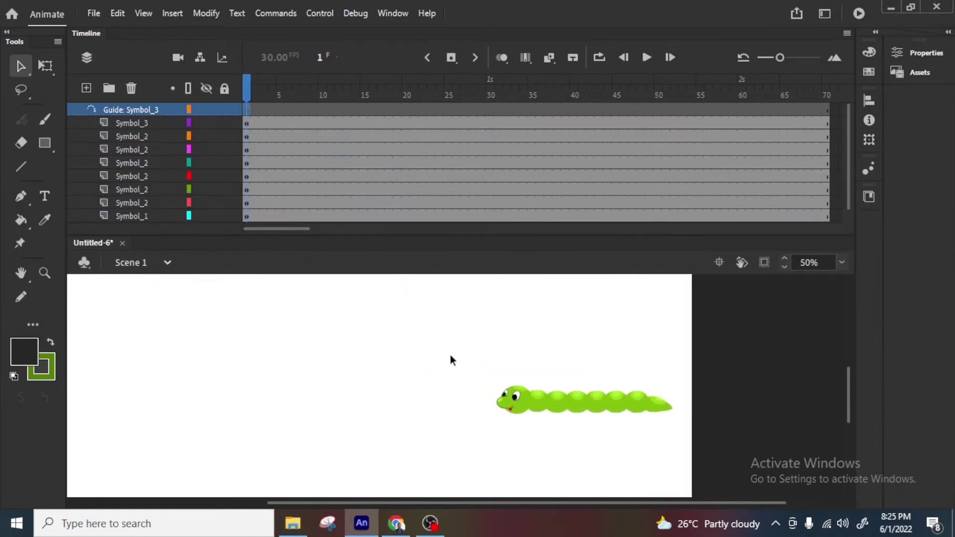
key(ctrl+minus)
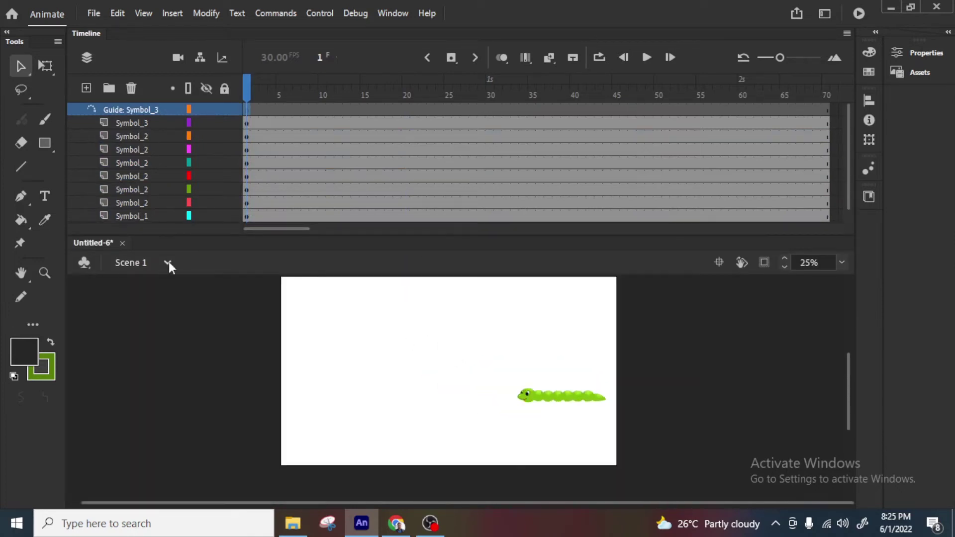
click(23, 167)
click(51, 357)
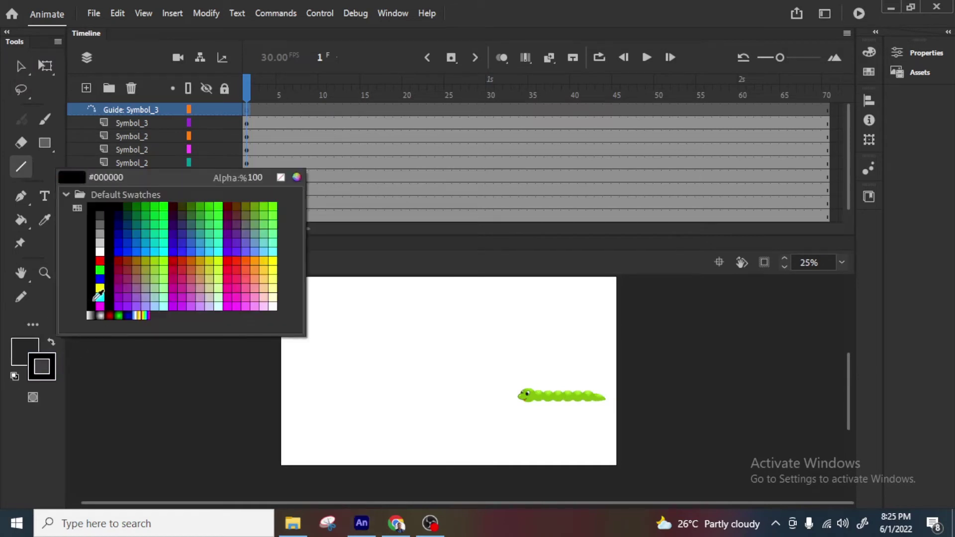
click(98, 296)
drag(265, 343, 638, 347)
key(v)
click(630, 349)
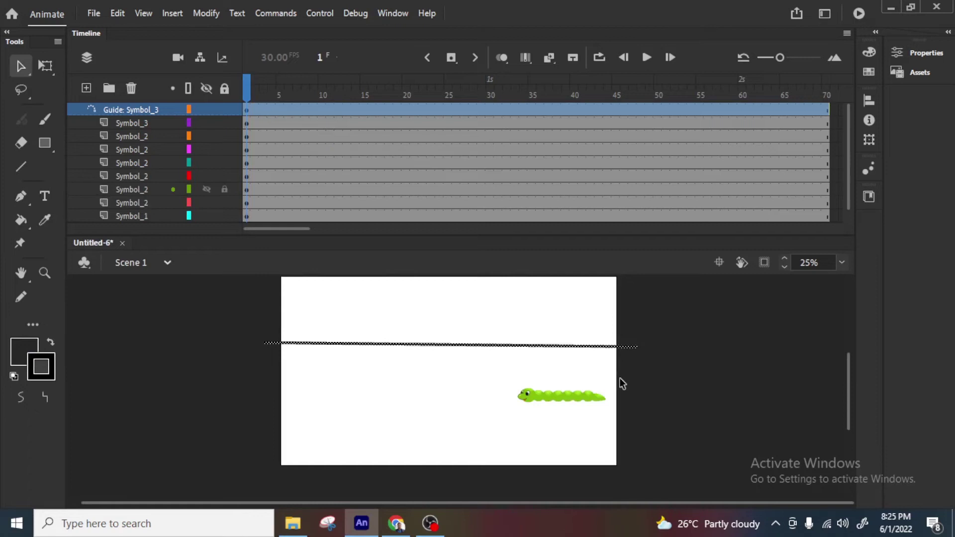
click(625, 378)
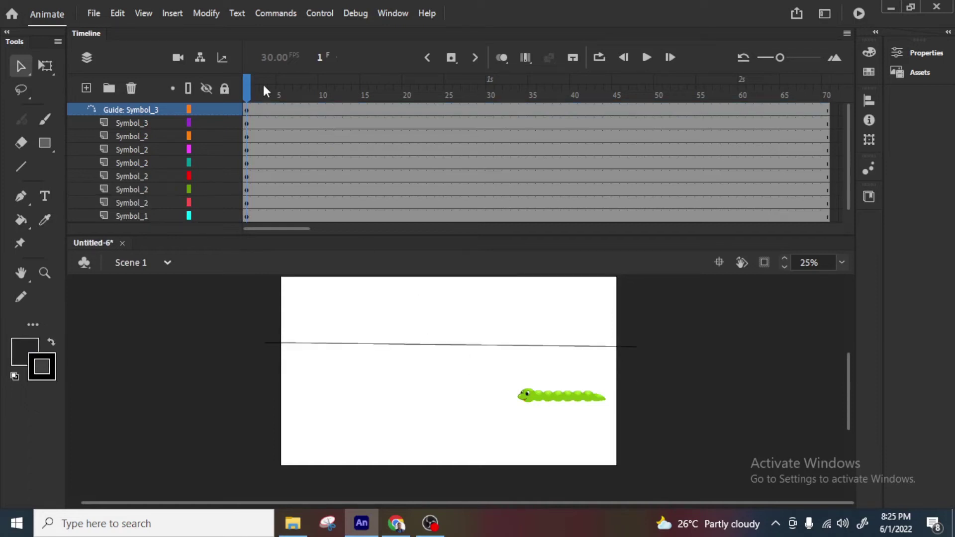
Move the whole caterpillar to just below the guide line, with its tail crossing the stage's right edge.
drag(492, 376, 624, 422)
drag(590, 394, 610, 366)
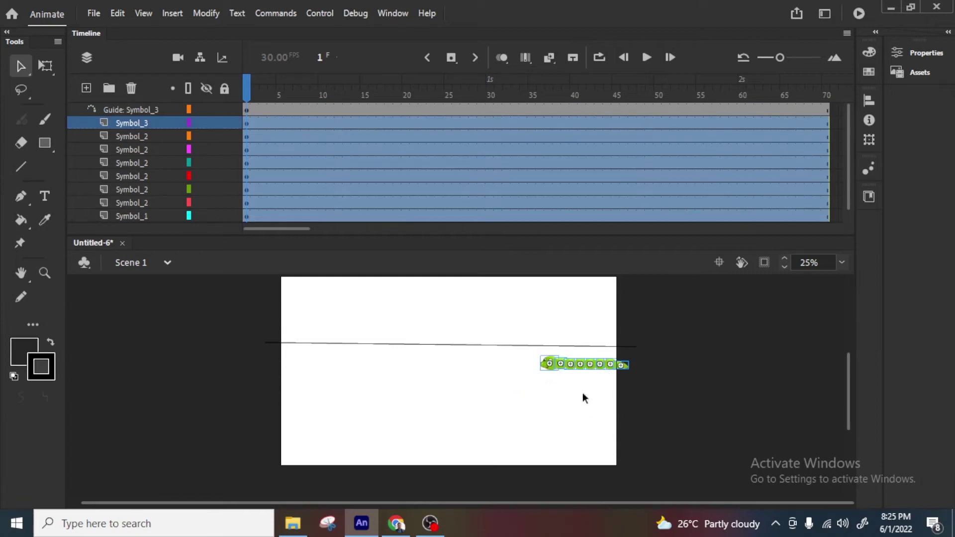
click(432, 374)
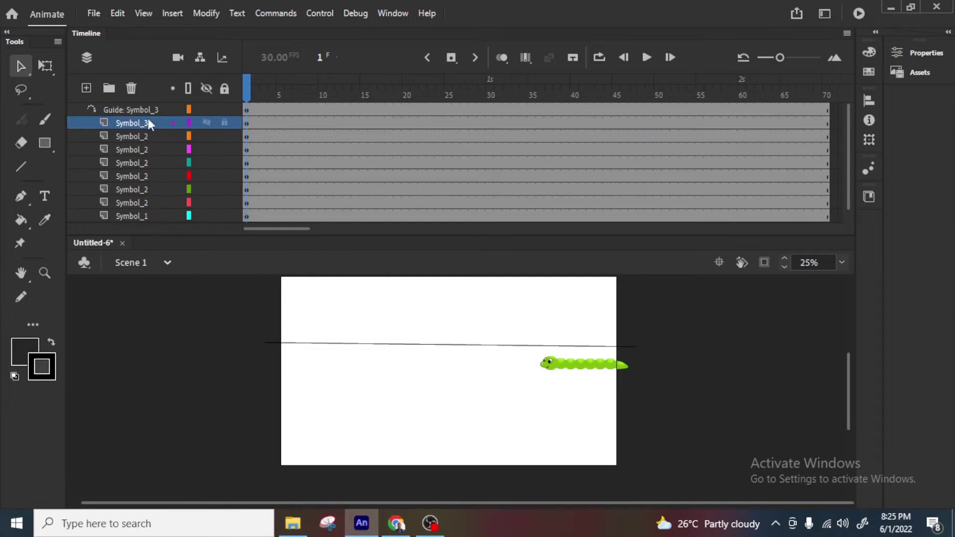
Create a classic tween on all the caterpillar layers nested under the guide, from Symbol_3 to Symbol_1.
click(278, 97)
click(273, 112)
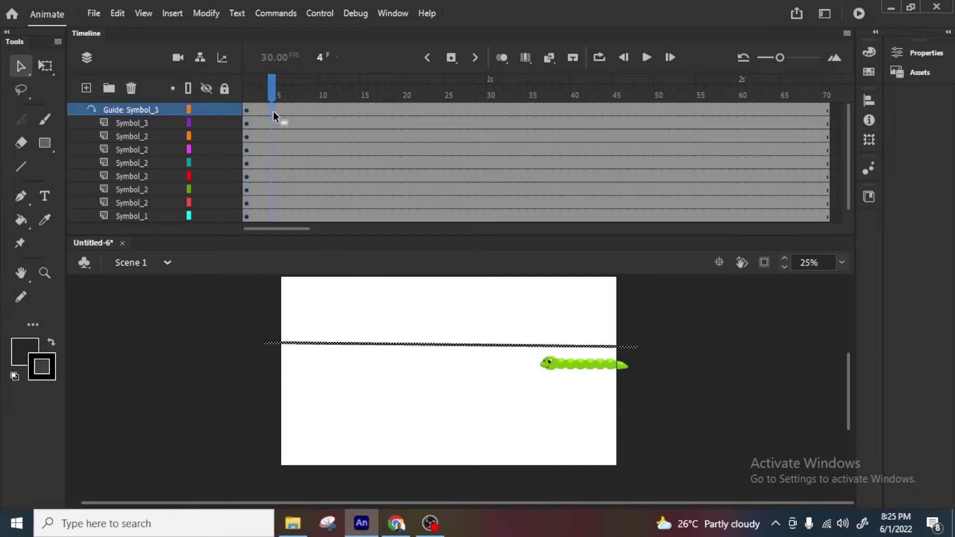
click(377, 279)
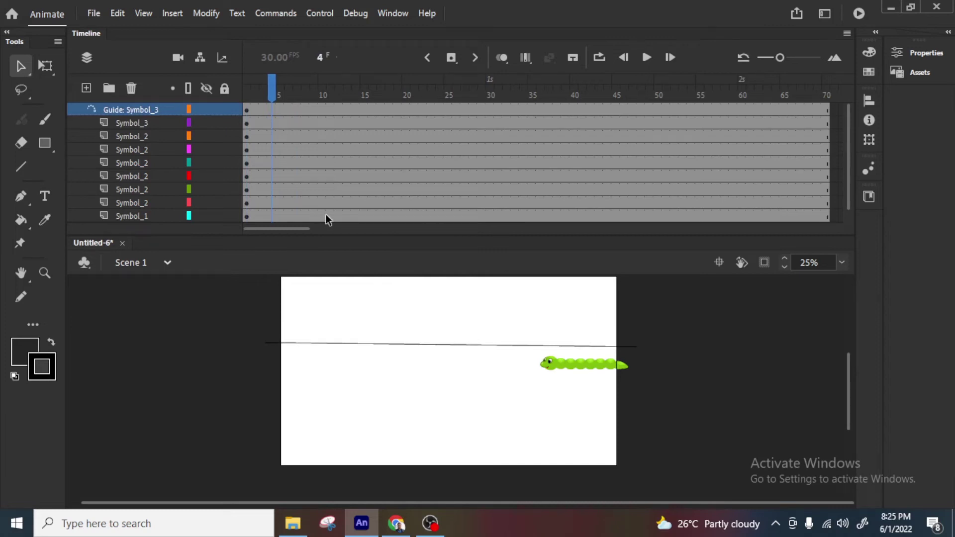
drag(327, 217, 335, 129)
right_click(333, 122)
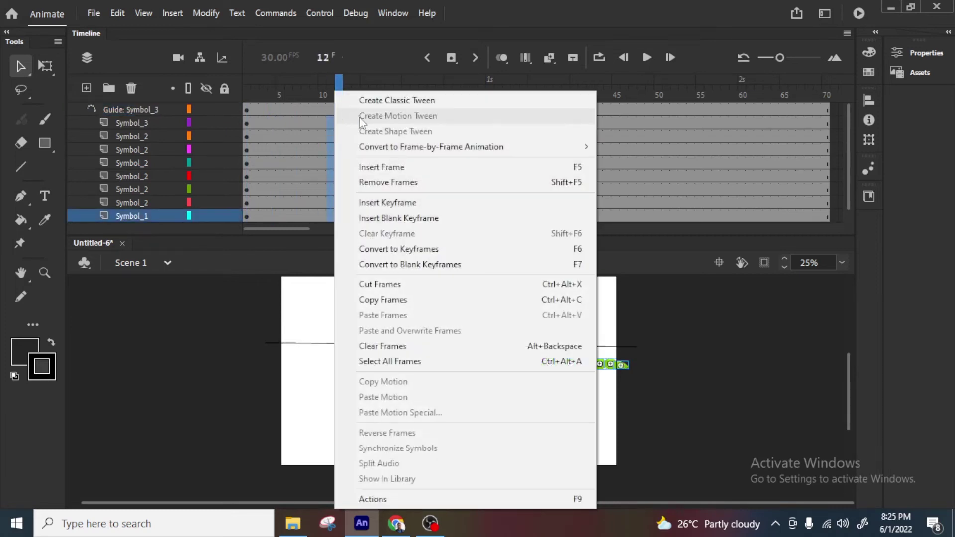
click(378, 101)
Insert keyframes at frame 70 on all the tweened caterpillar layers.
scroll(294, 229, right, 3)
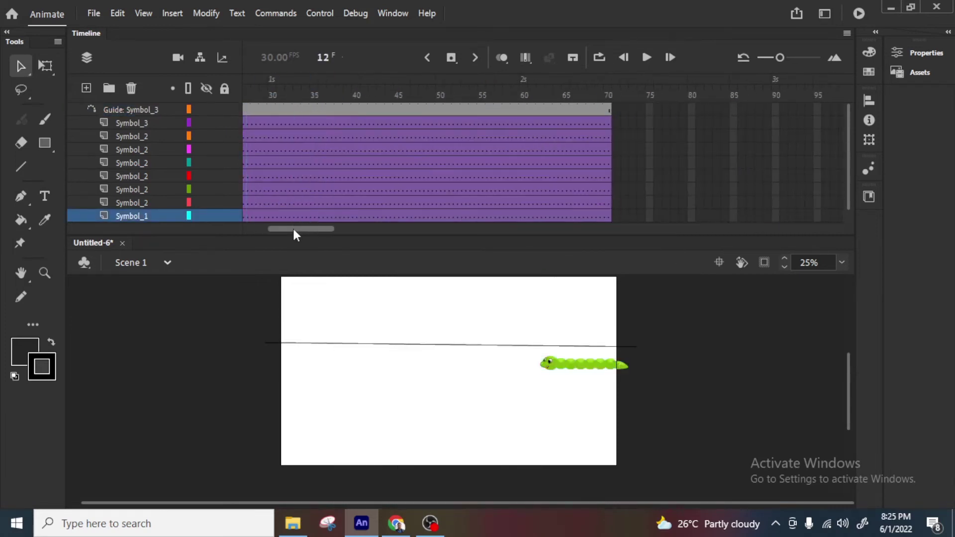
click(601, 217)
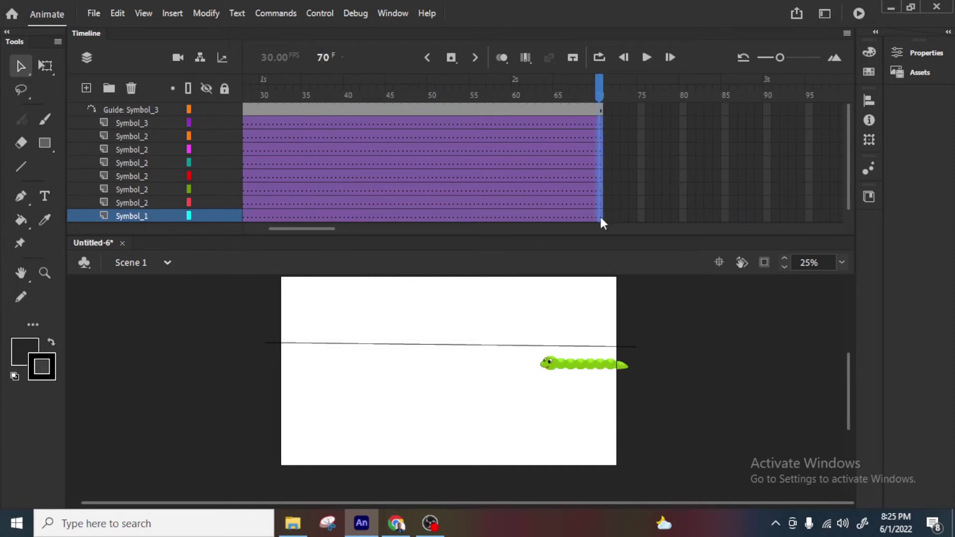
drag(601, 217, 601, 125)
key(F6)
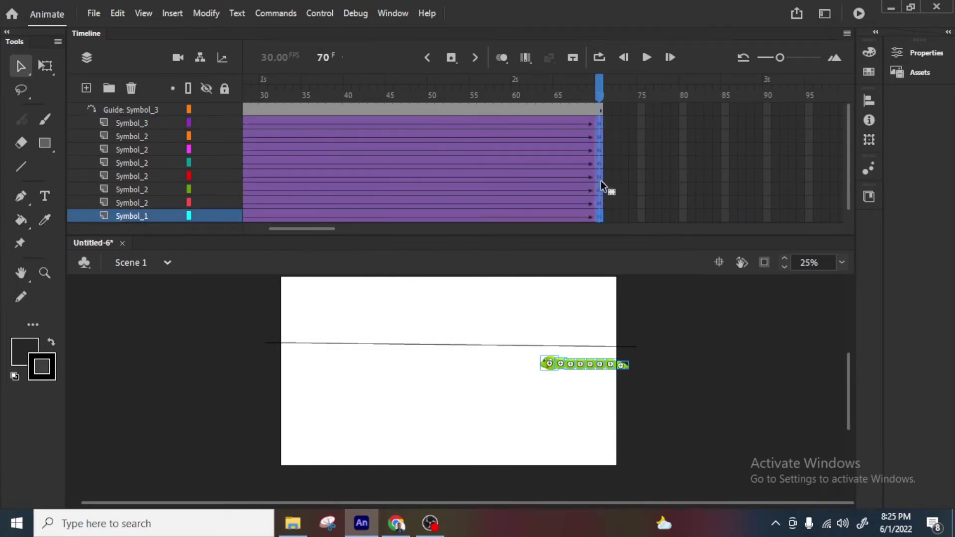
scroll(324, 228, left, 3)
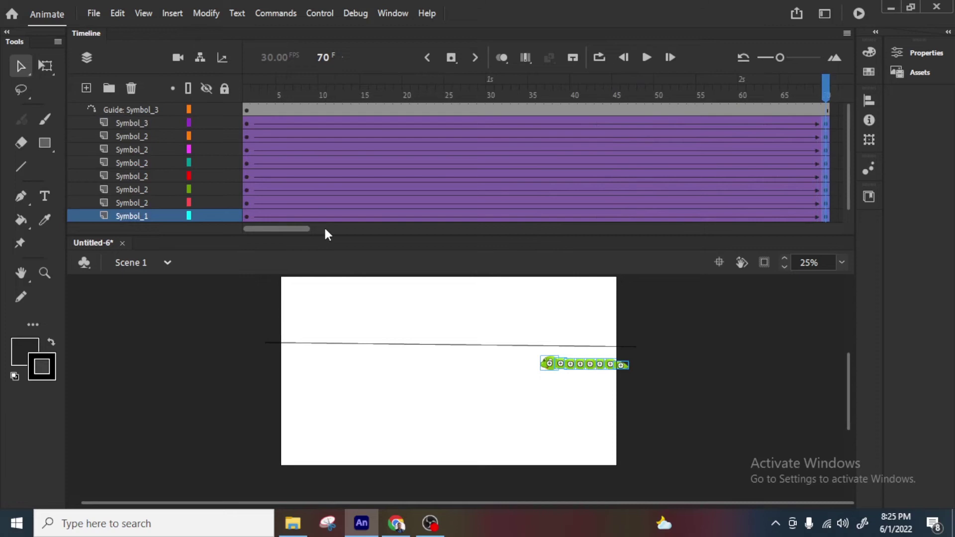
At frame 1, snap all the caterpillar parts onto the guide line near its right end.
click(246, 216)
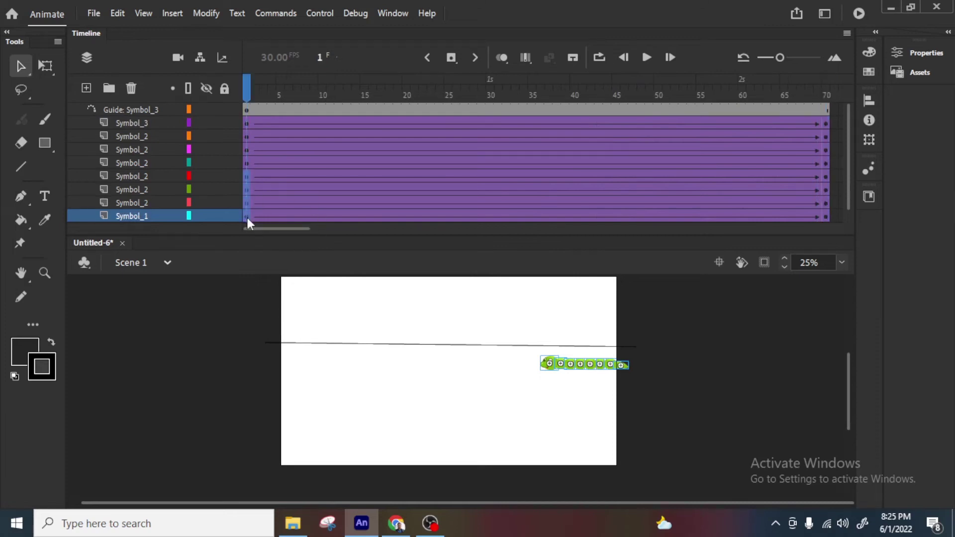
shift+click(249, 123)
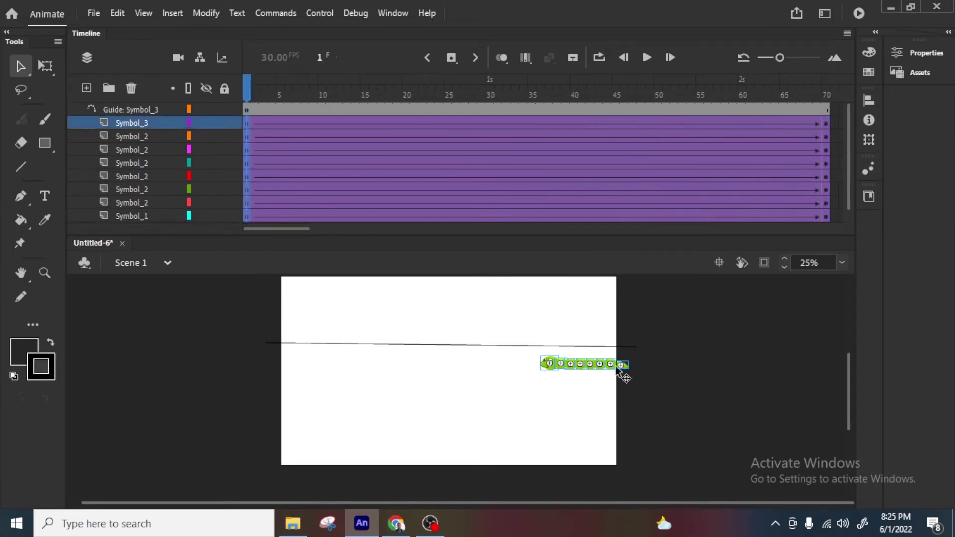
drag(622, 365, 623, 364)
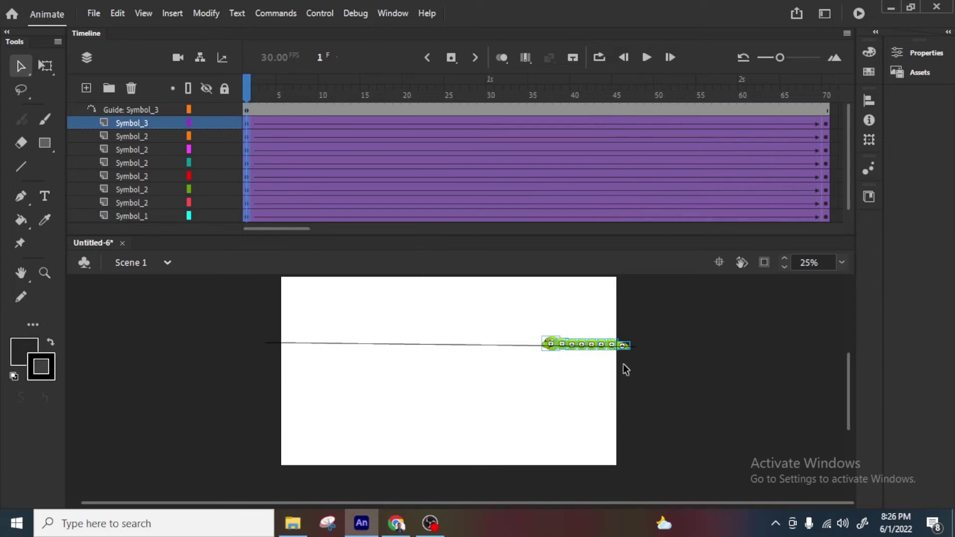
click(629, 375)
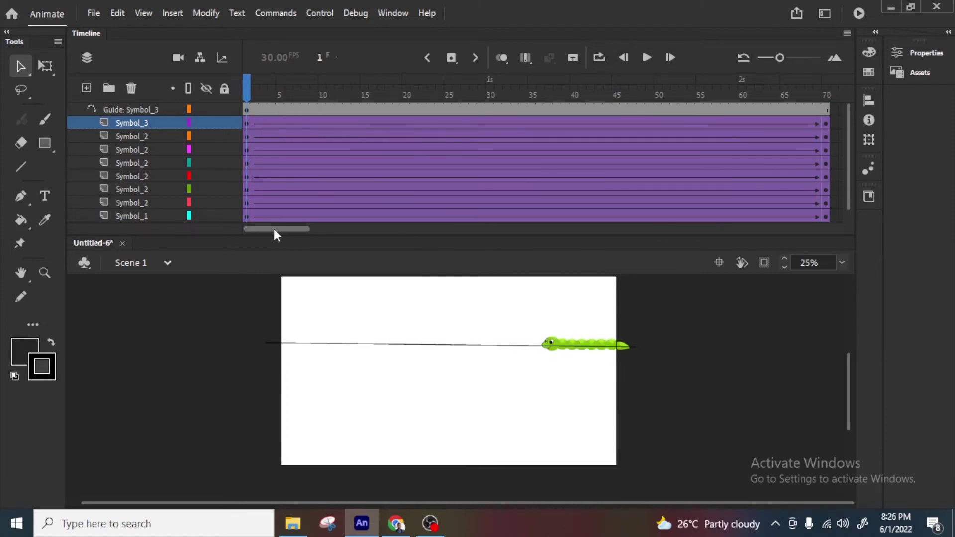
At frame 70, move all the caterpillar parts onto the guide line near its left end.
scroll(273, 229, right, 5)
click(382, 217)
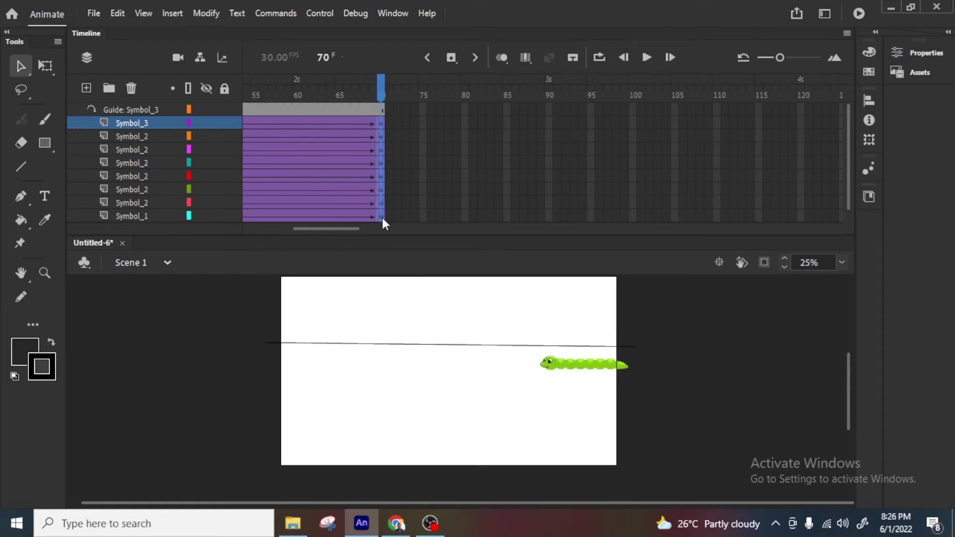
mouse_move(589, 365)
mouse_down()
mouse_move(322, 343)
mouse_move(590, 364)
mouse_up()
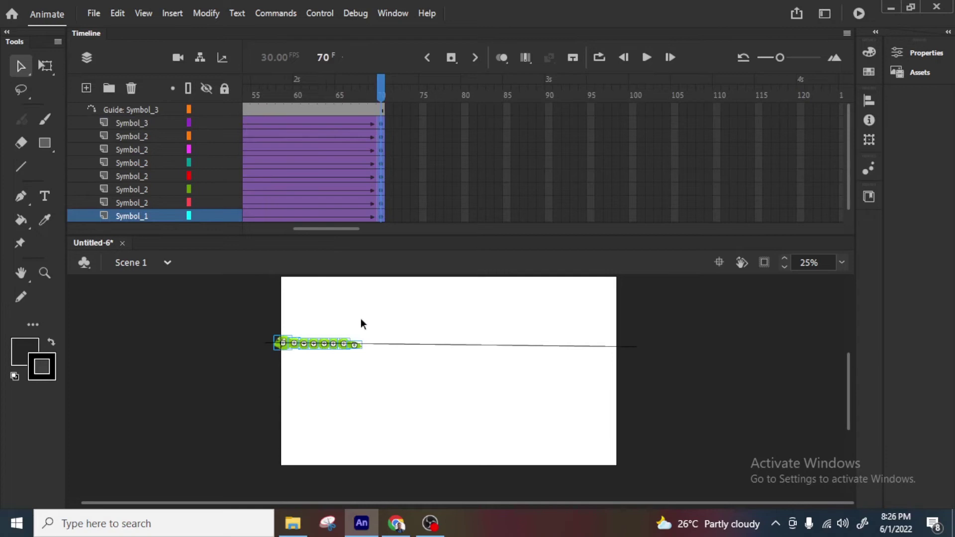
drag(347, 229, 270, 228)
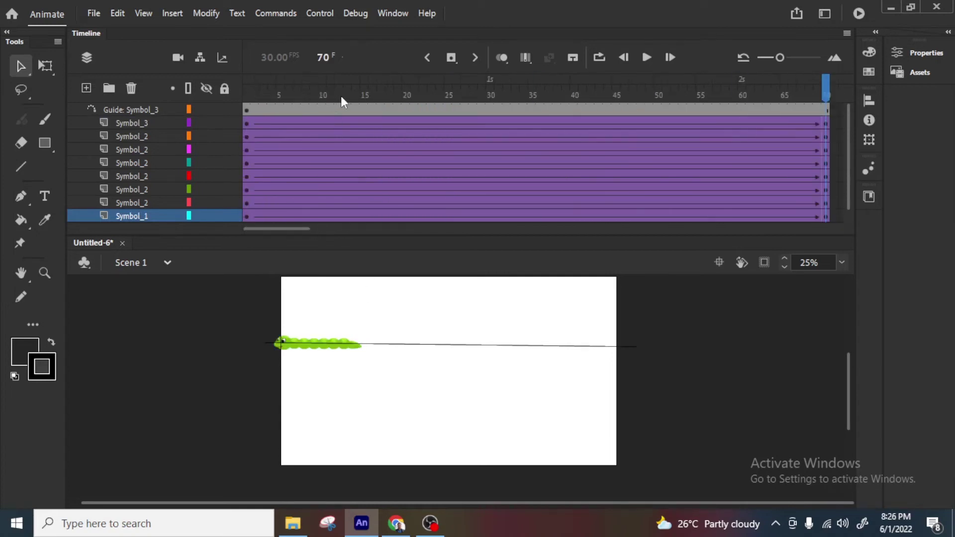
Play the straight-path animation in the timeline and as a test movie, and close the test window.
key(Return)
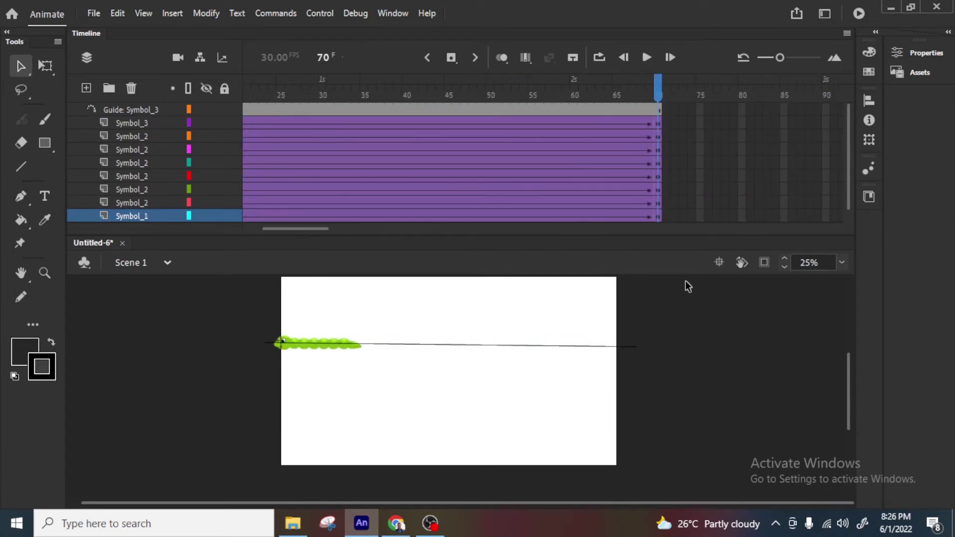
key(Return)
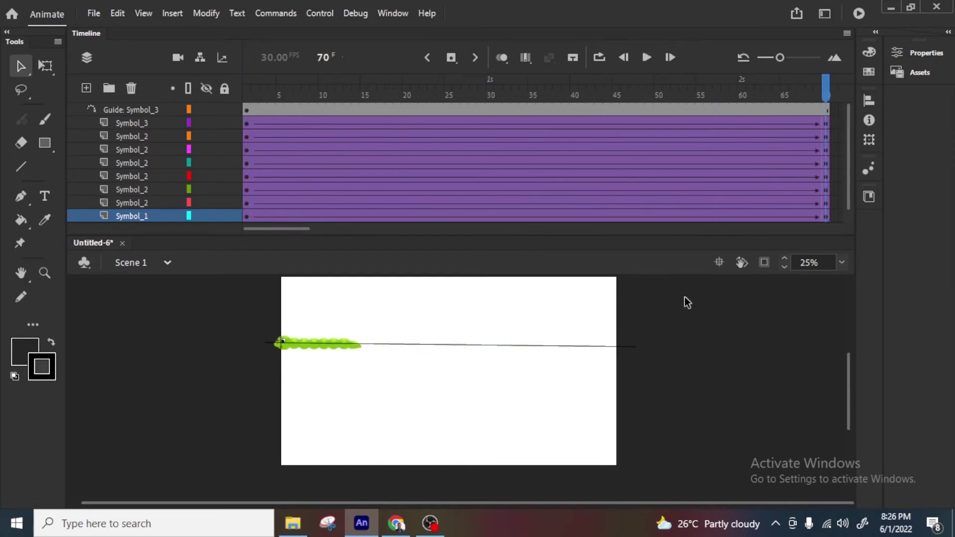
key(ctrl+Return)
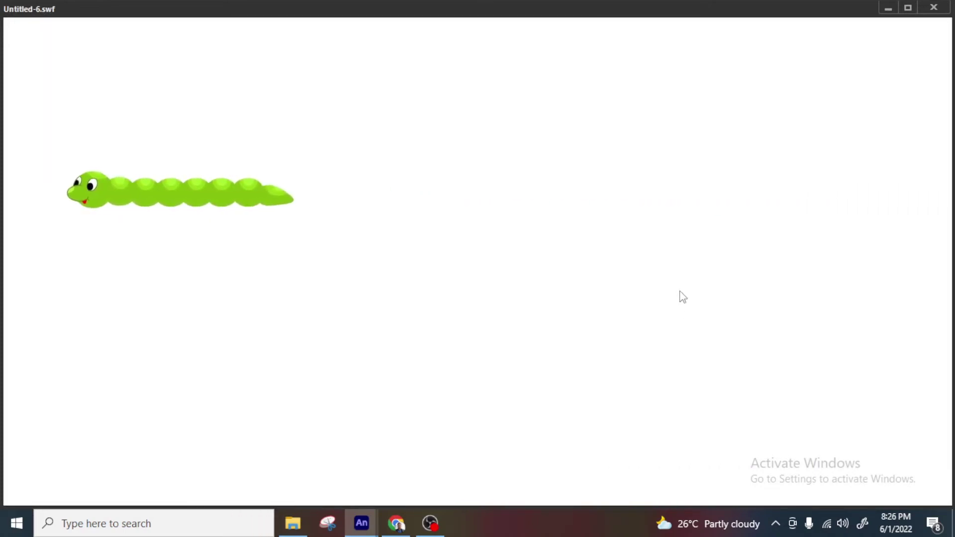
click(933, 8)
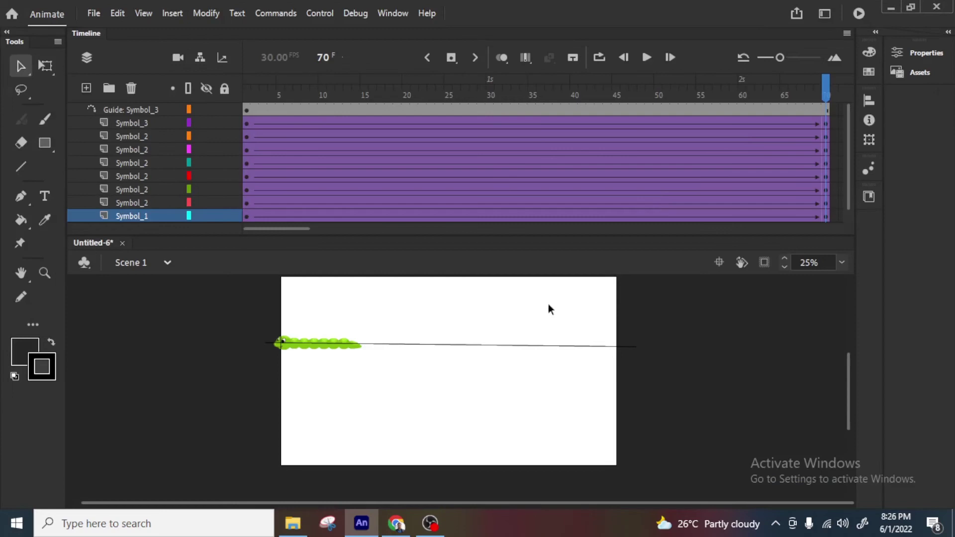
Bend the middle of the guide line downward into a wide U-shaped curve.
drag(355, 91, 406, 93)
click(422, 110)
click(422, 111)
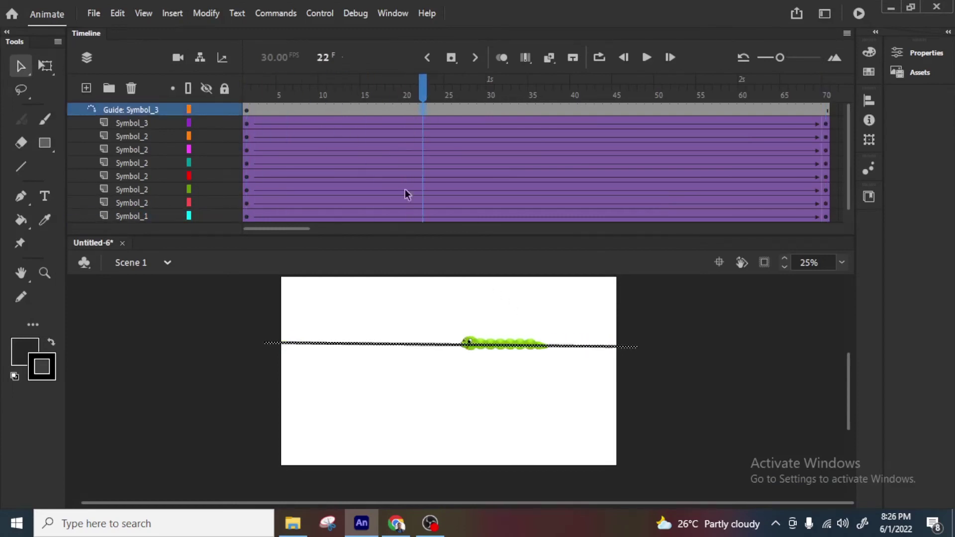
click(438, 298)
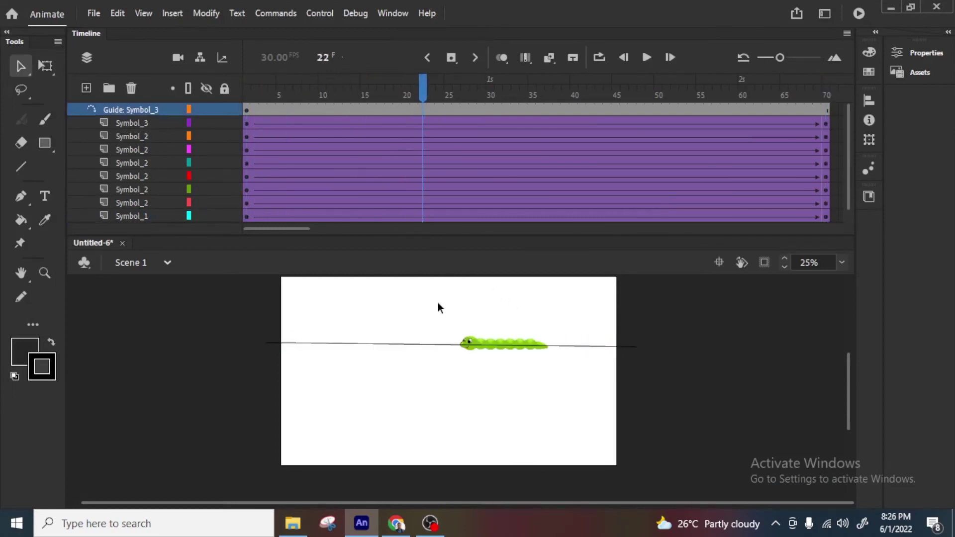
click(438, 111)
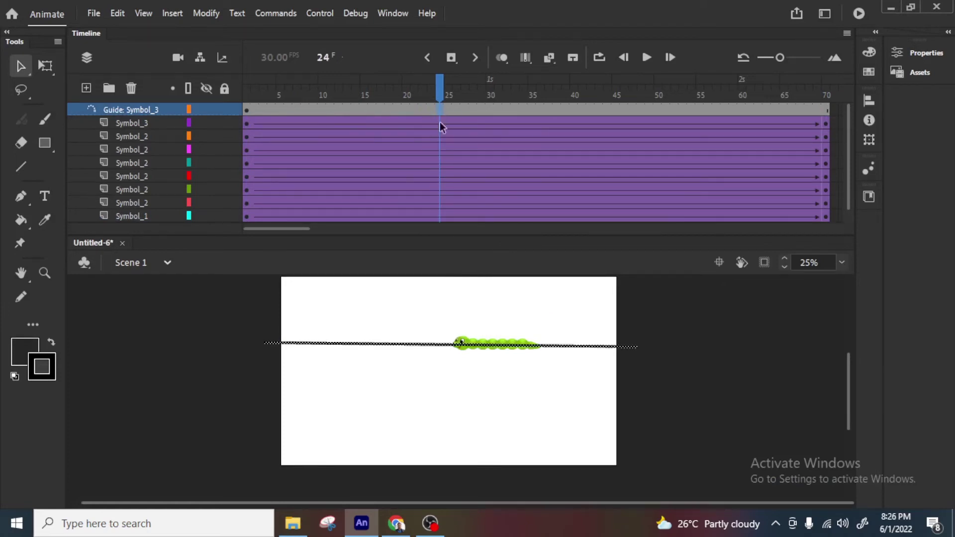
click(443, 357)
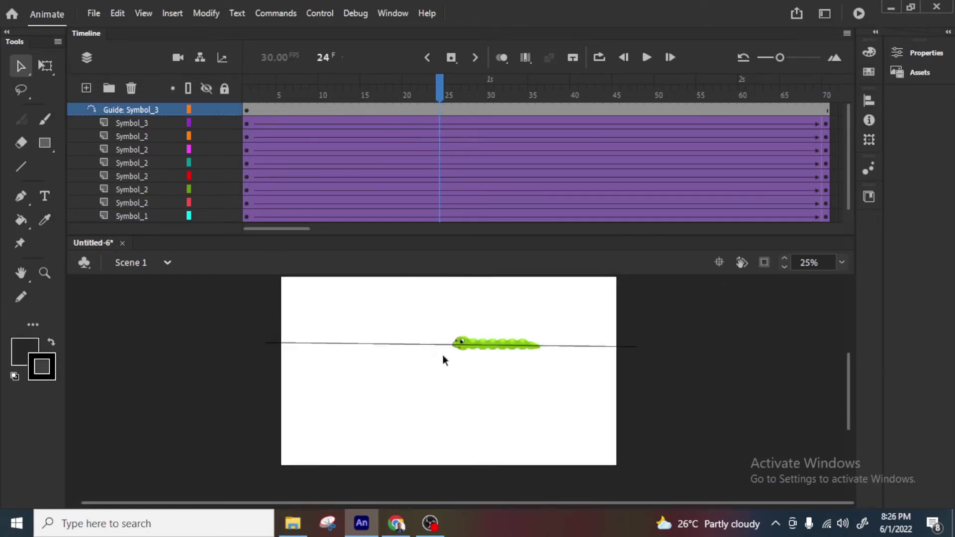
drag(438, 345, 435, 415)
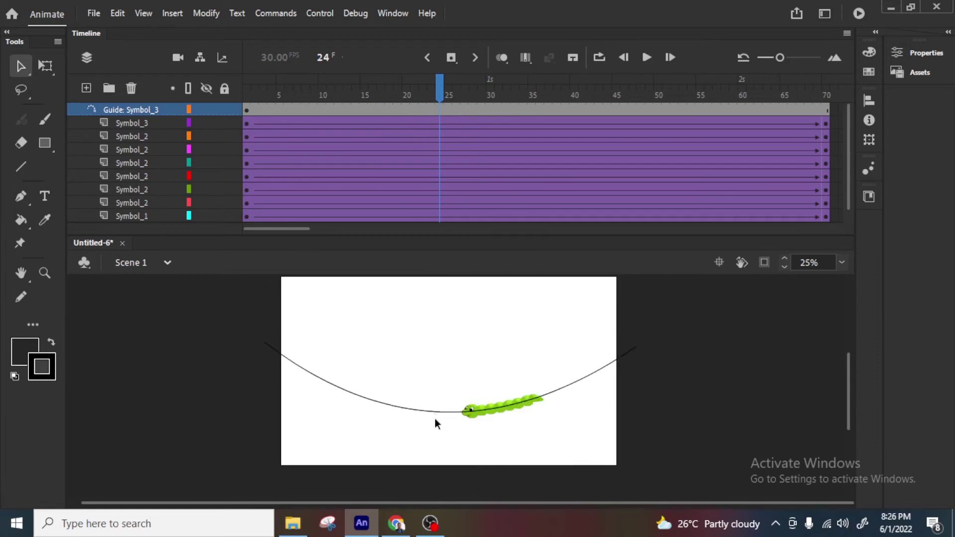
Preview the caterpillar's motion along the curved guide in the timeline and as a test movie, and close the test window.
key(Return)
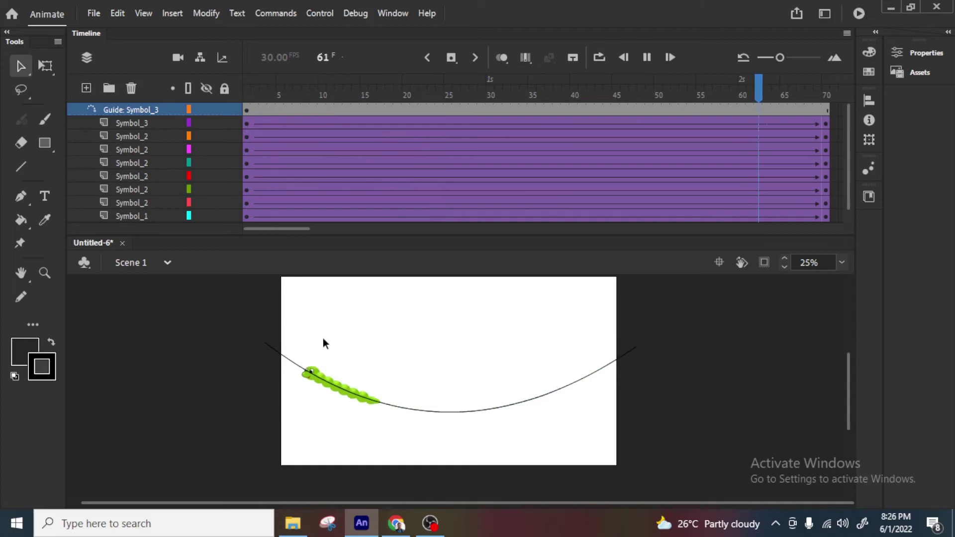
key(ctrl+Return)
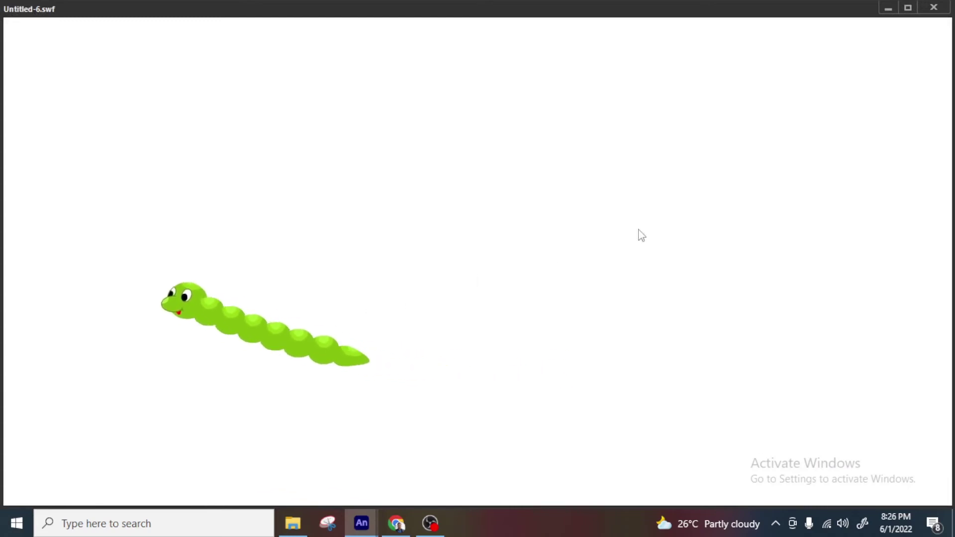
click(934, 7)
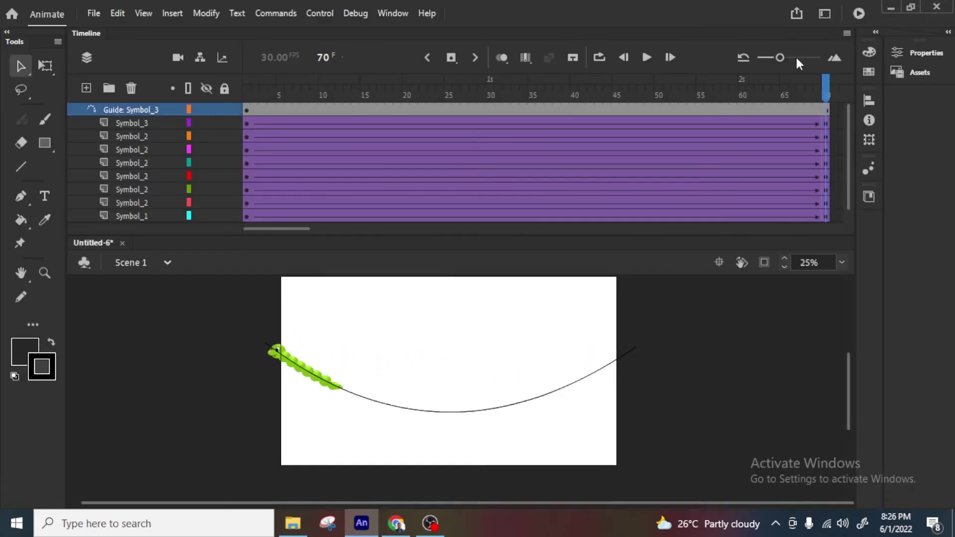
At frame 30, lock all the symbol layers but keep the guide unlocked, and bend the middle of the guide line upward into a central hump.
click(490, 96)
click(224, 88)
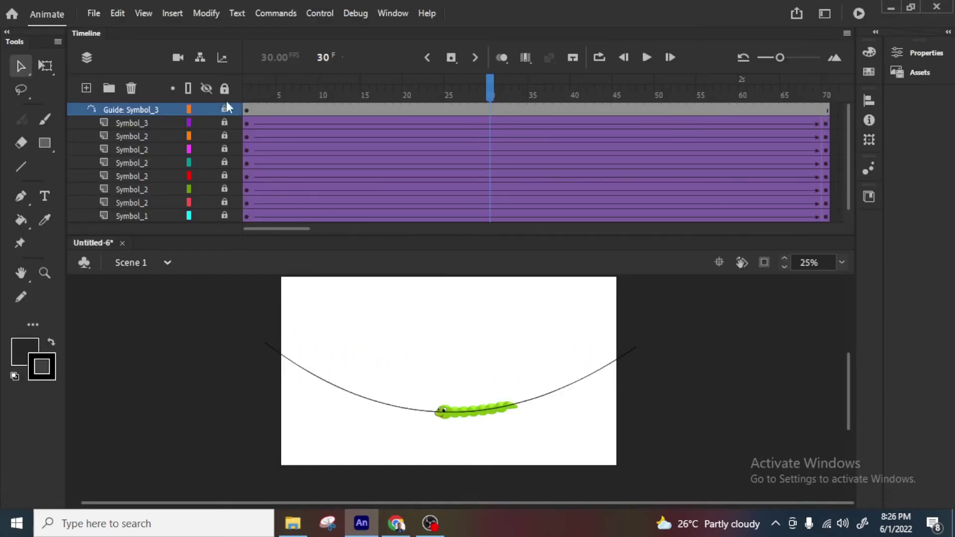
click(453, 109)
drag(475, 439, 389, 365)
click(441, 422)
drag(444, 411, 444, 315)
Preview the caterpillar along the humped guide in the timeline and as a test movie, closing the test window.
key(Return)
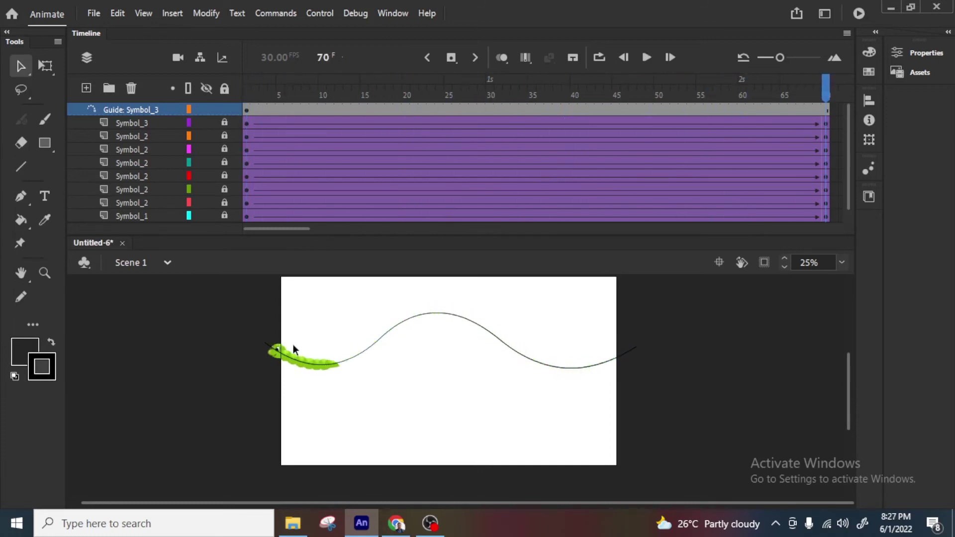
key(ctrl+Return)
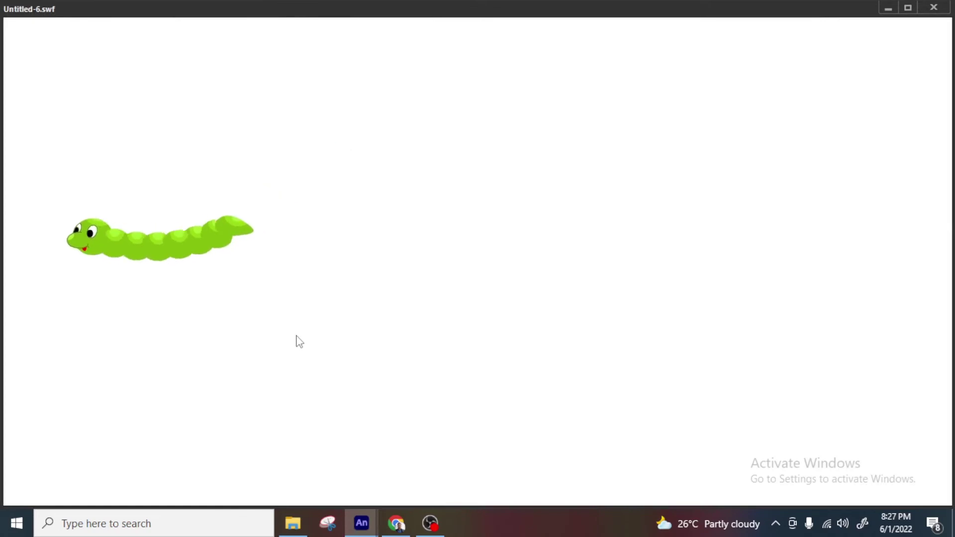
click(935, 8)
key(Return)
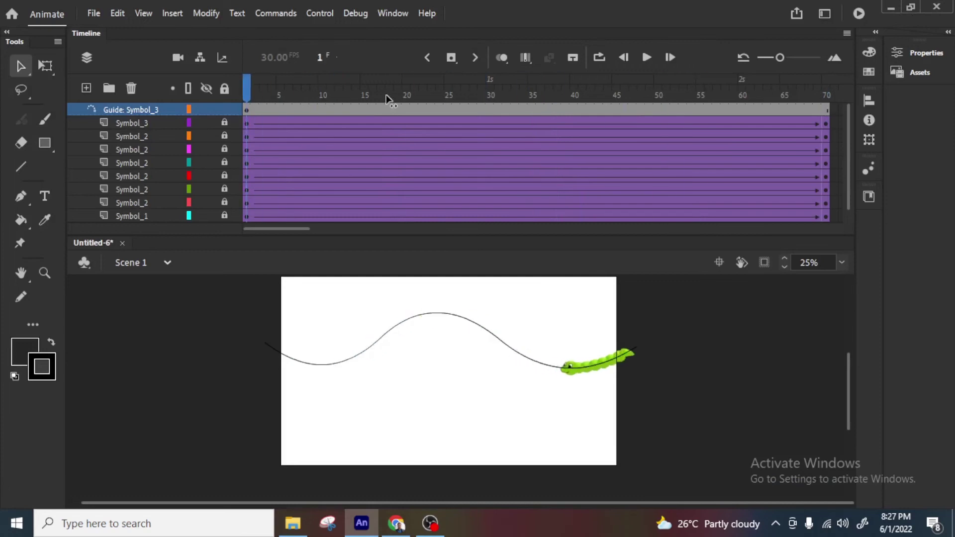
At frame 19, pull the guide's central hump down into a dip and raise the curve left of it into a second crest.
mouse_move(247, 94)
mouse_down()
mouse_move(742, 95)
mouse_move(247, 95)
mouse_up()
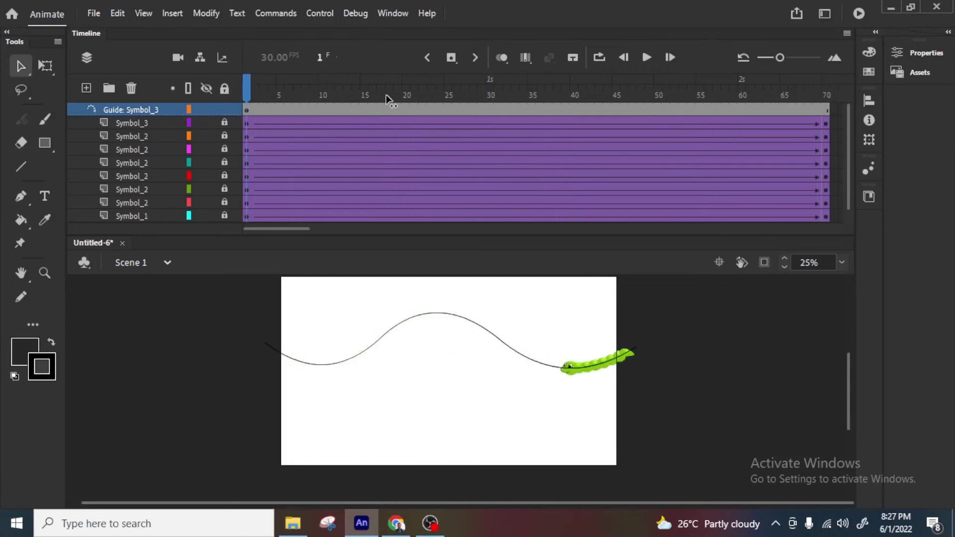
click(396, 118)
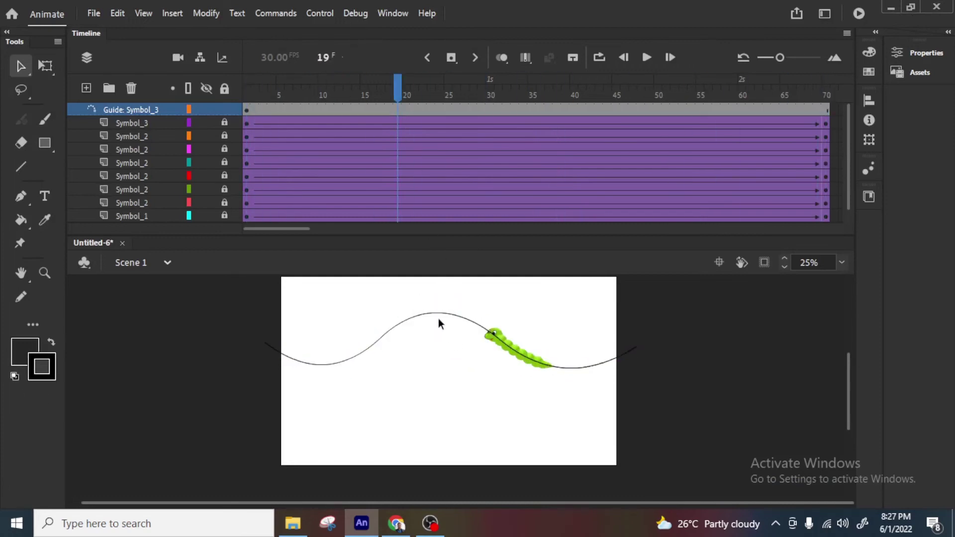
drag(437, 312, 432, 374)
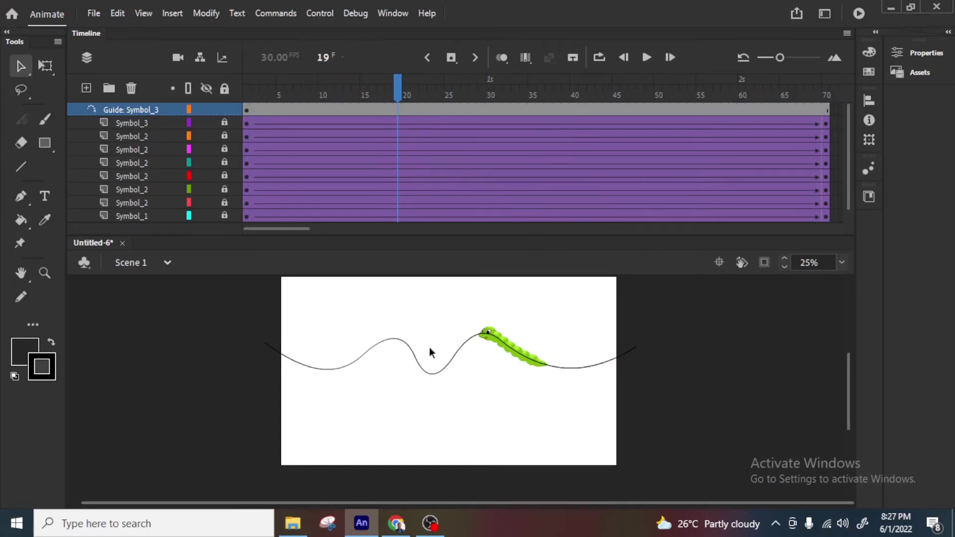
drag(382, 340, 380, 326)
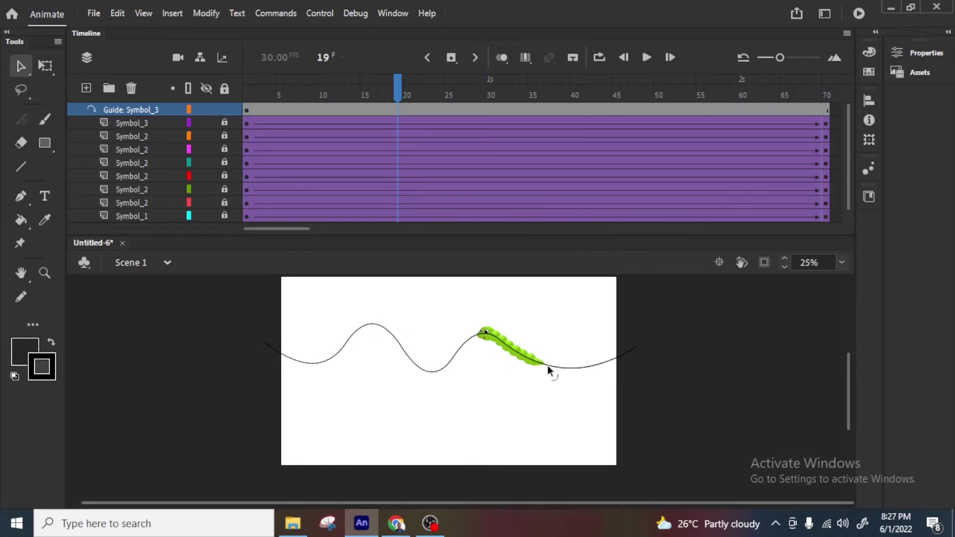
drag(548, 366, 552, 369)
Play the animation along the wavy guide from frame 1 at 50% stage zoom.
drag(398, 95, 247, 100)
key(ctrl+equal)
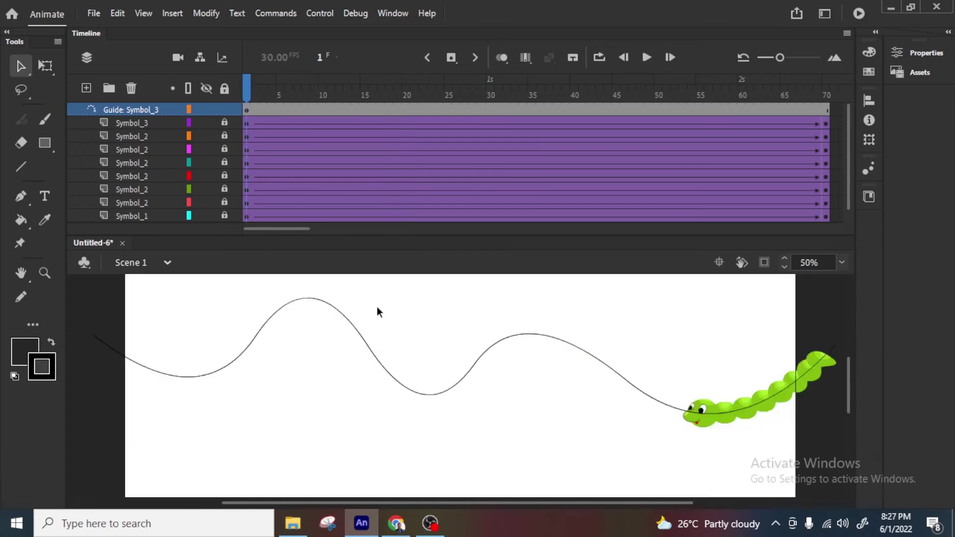
key(Return)
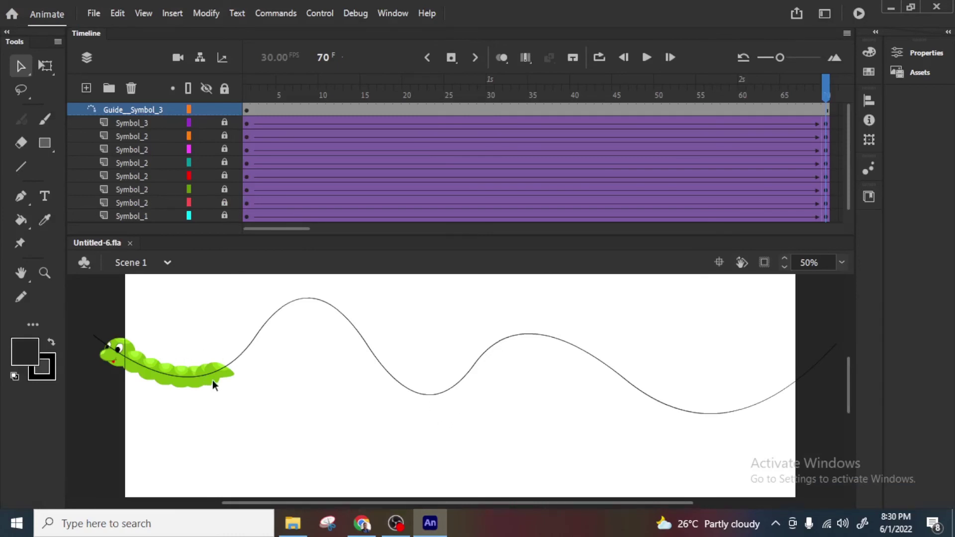
Open the Library and inspect the previews of Symbol 1, Symbol 3 and Symbol 2.
click(402, 14)
click(475, 185)
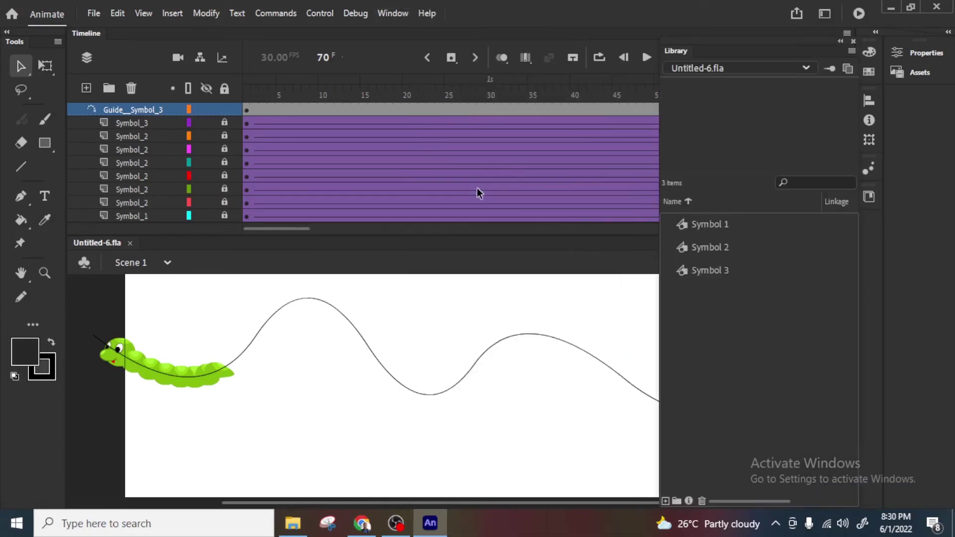
click(718, 230)
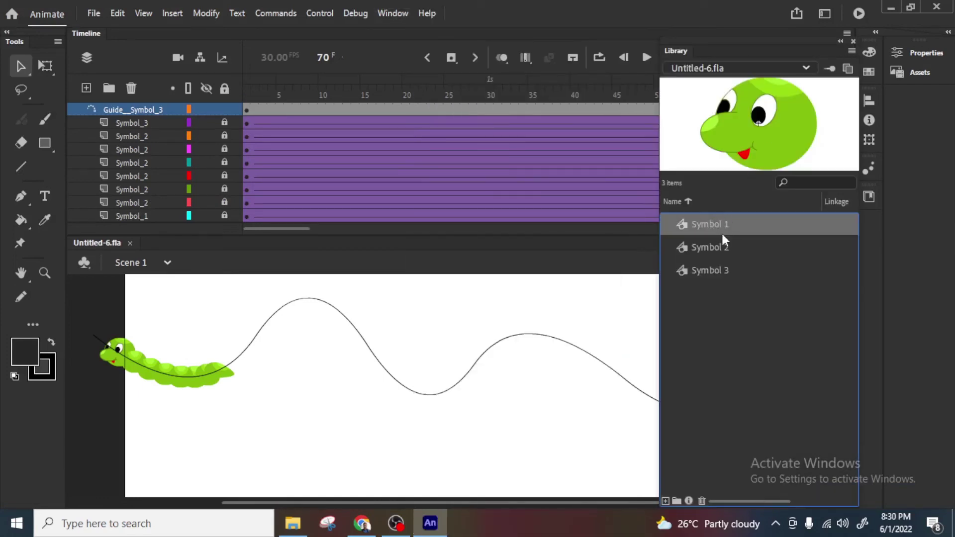
click(716, 249)
click(713, 273)
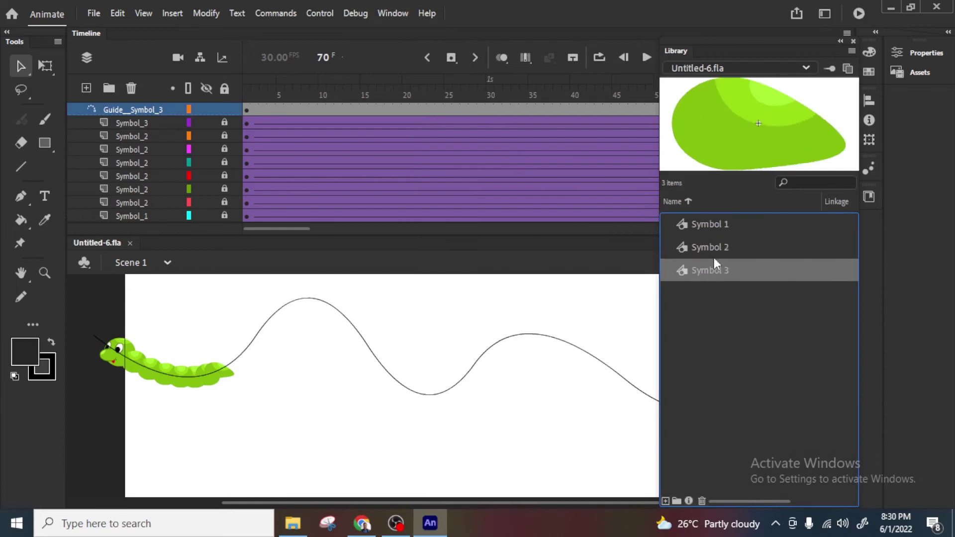
click(717, 252)
Test the movie, close the test window, and examine the caterpillar's body parts on the guide up close at frame 70.
key(ctrl+Return)
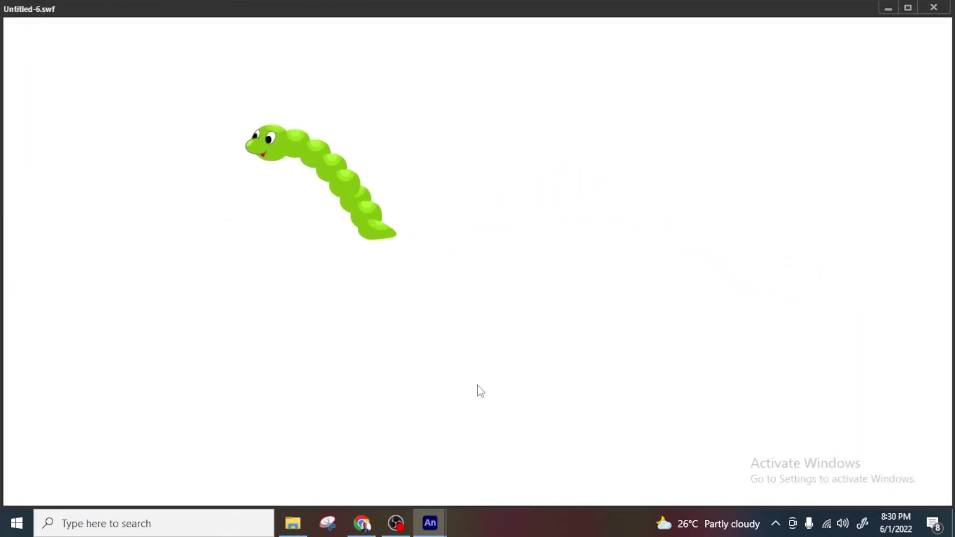
click(933, 8)
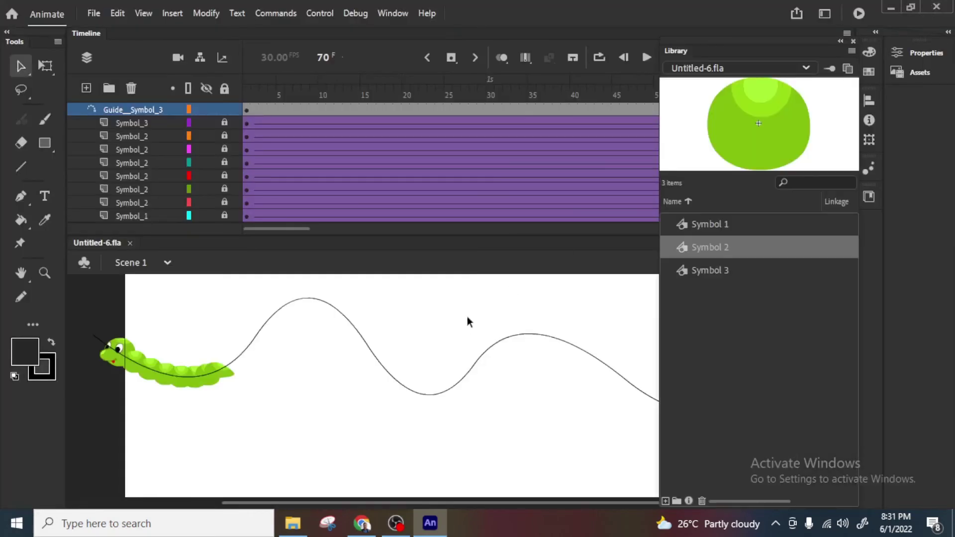
key(ctrl+equal)
key(ctrl+equal)
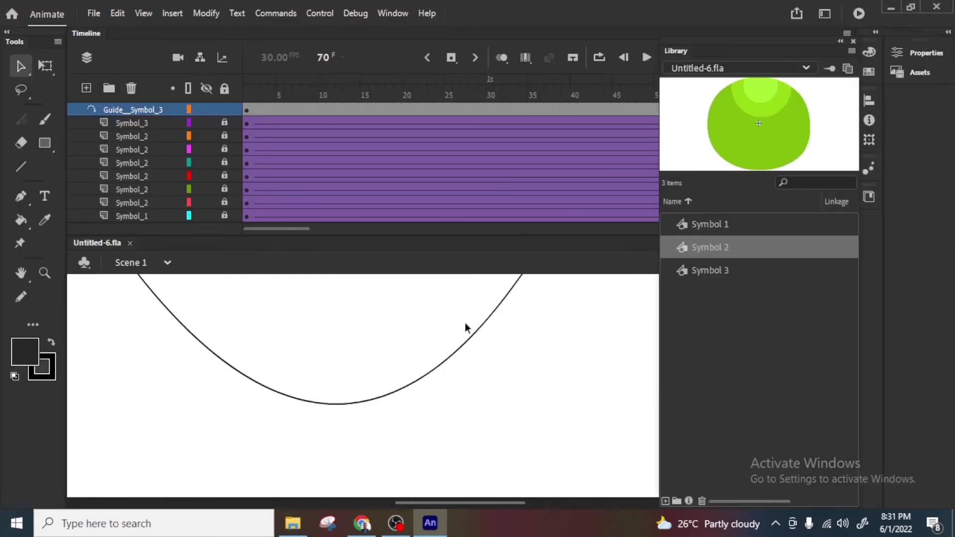
drag(271, 298, 452, 381)
drag(299, 309, 429, 388)
drag(279, 344, 502, 356)
drag(375, 455, 407, 327)
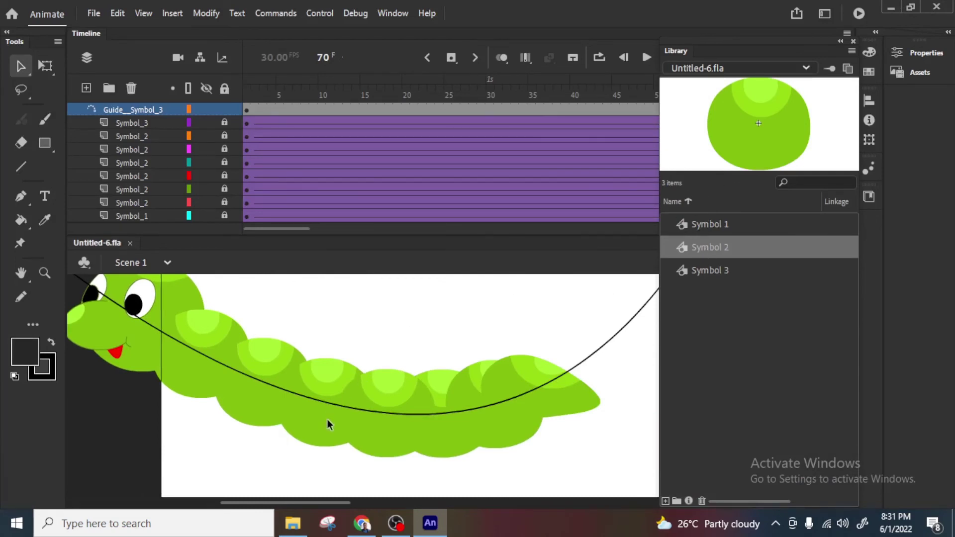
key(Return)
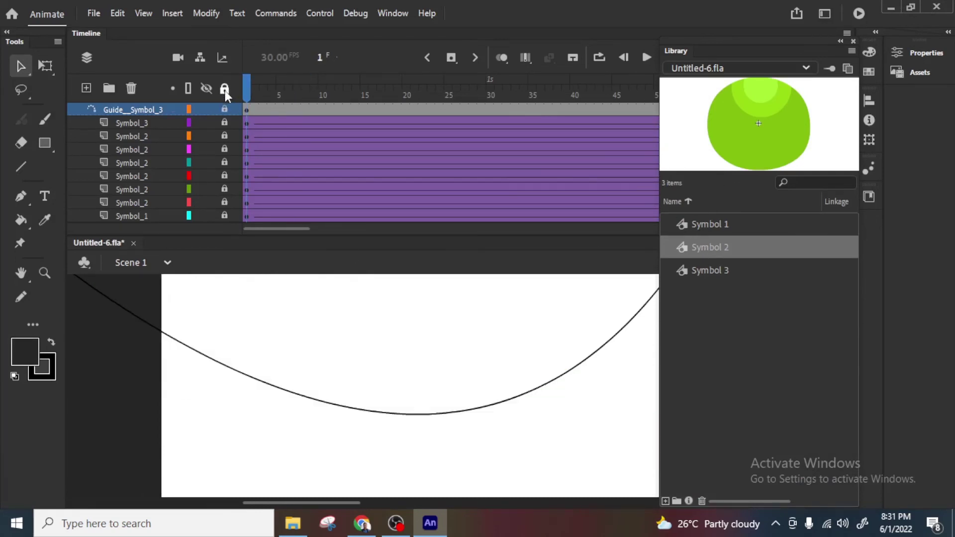
Unlock all the layers, move to frame 9, and open the shape group inside Symbol 2 for editing.
click(225, 89)
click(314, 94)
double_click(747, 138)
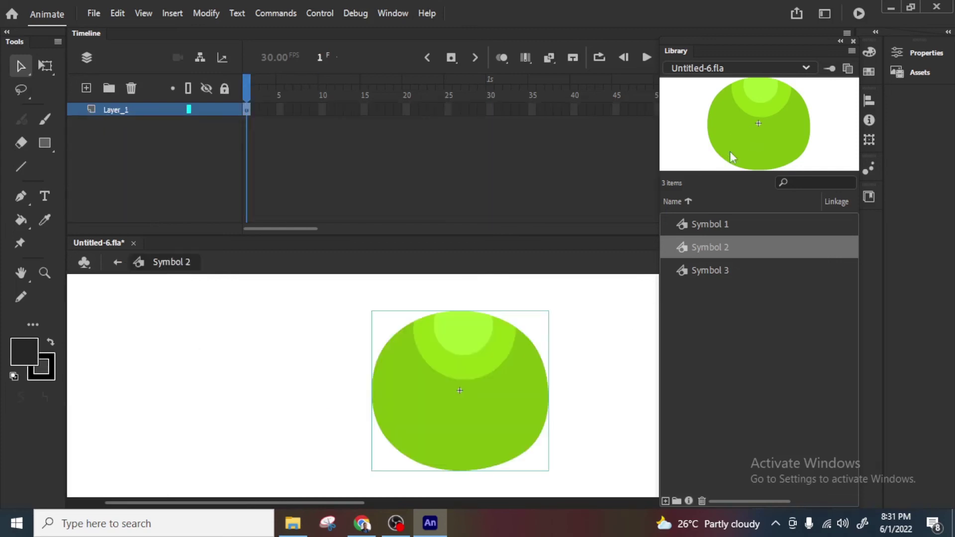
double_click(500, 390)
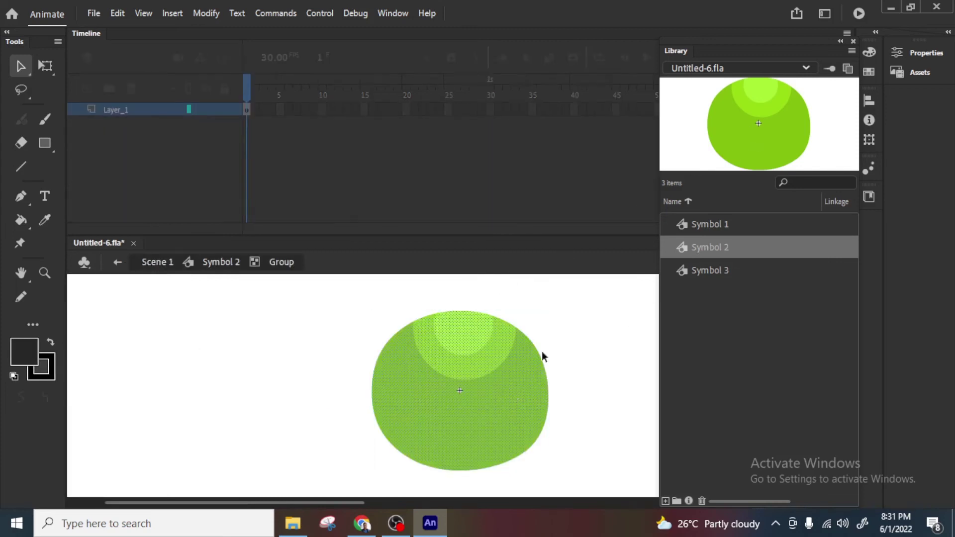
click(565, 331)
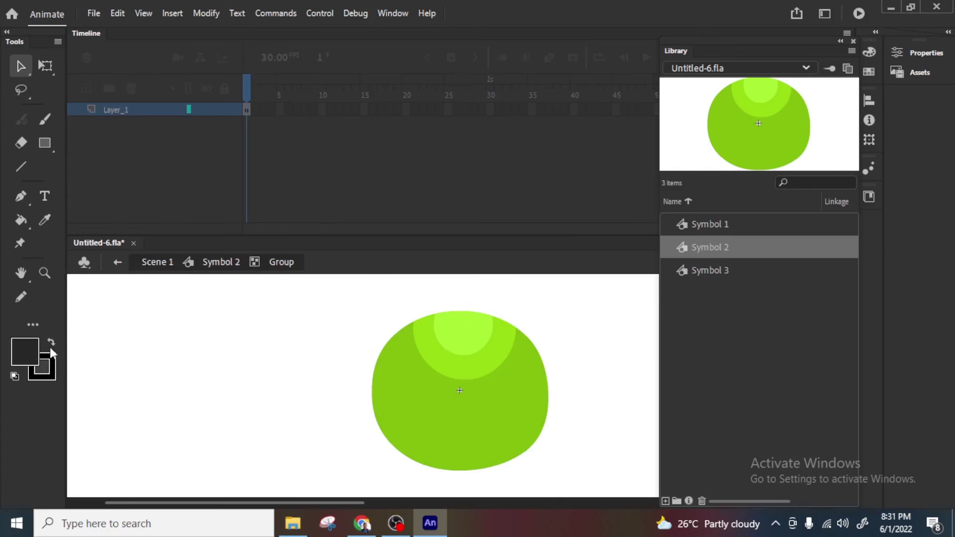
Fill the main body area of Symbol 2 with dark red #CC0000 using the Paint Bucket.
click(34, 353)
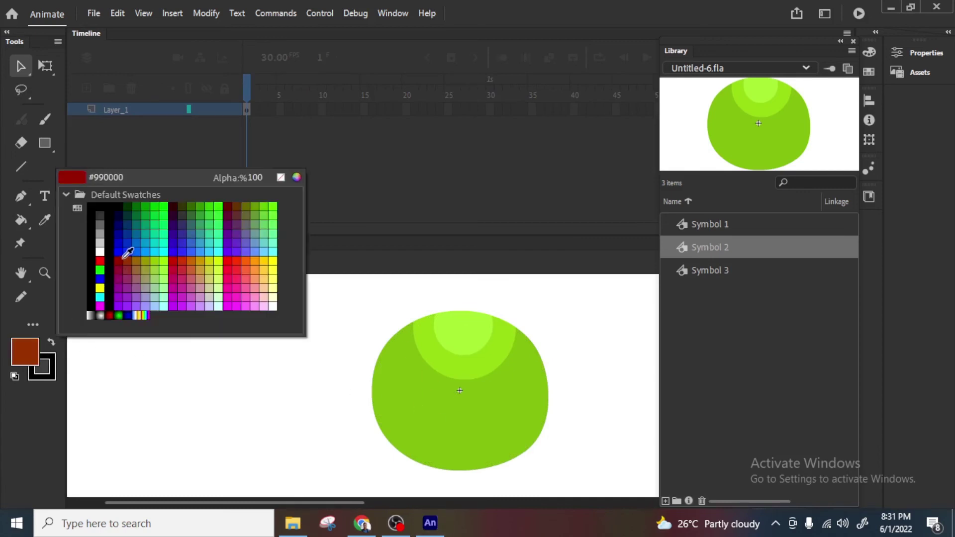
click(178, 260)
key(k)
click(477, 432)
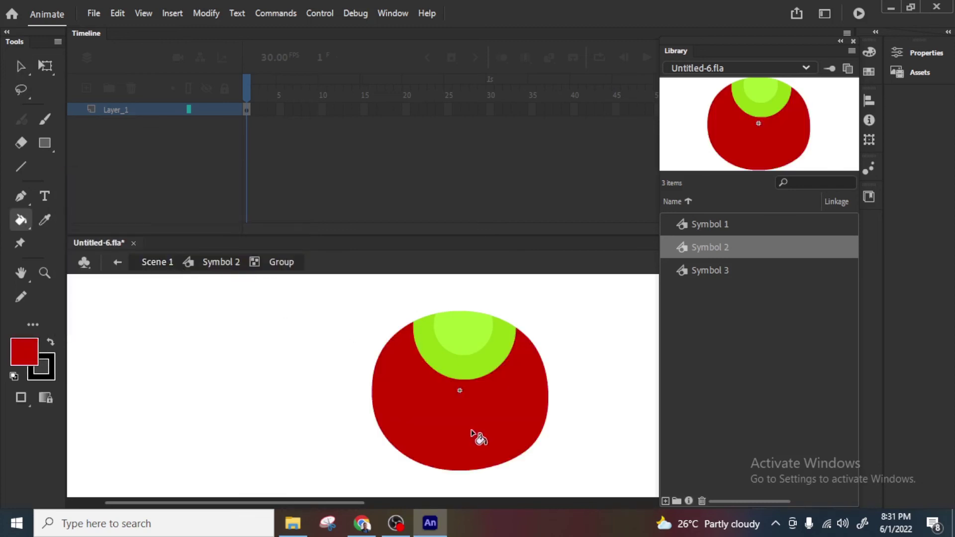
Fill the middle highlight ring of Symbol 2 with the brighter red #E32A2A.
click(31, 356)
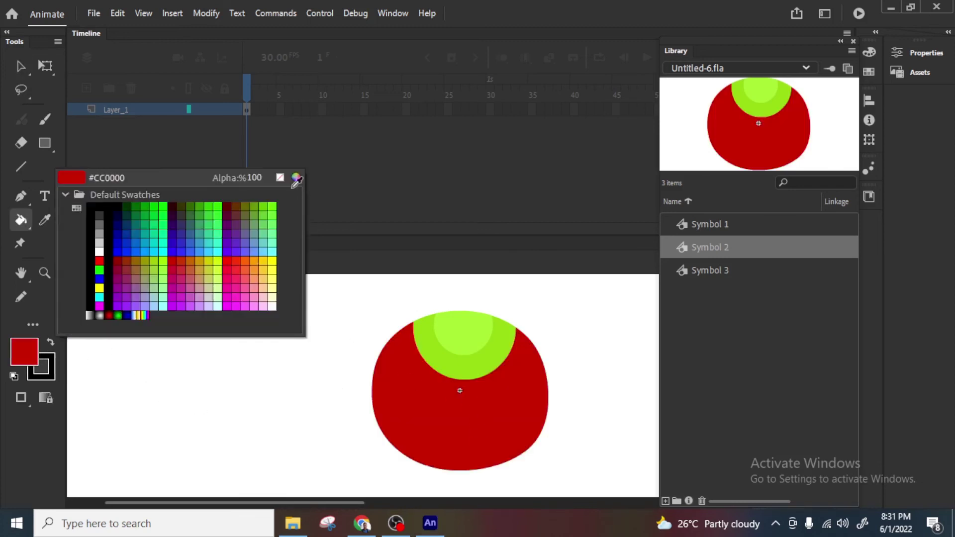
click(296, 178)
click(460, 188)
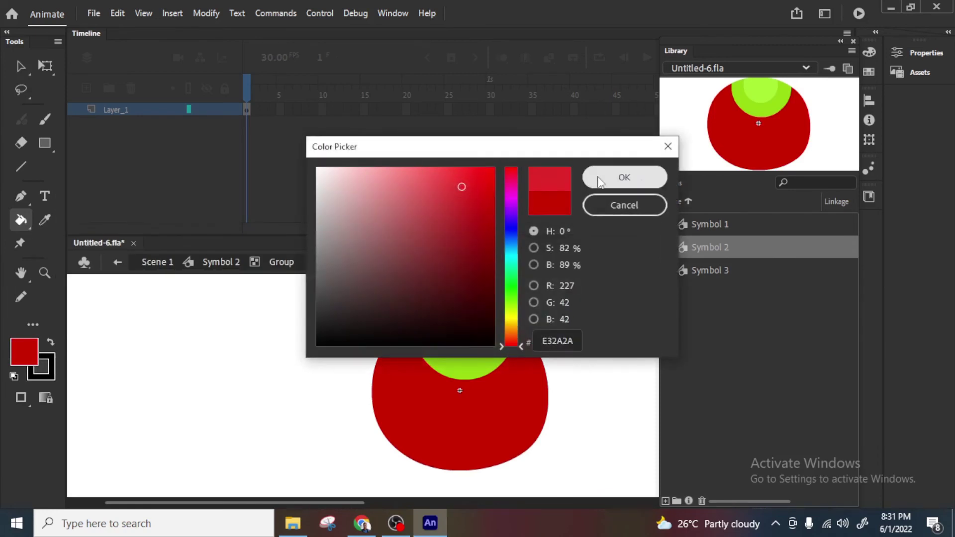
click(600, 181)
click(473, 353)
Fill the innermost highlight of Symbol 2 with a lighter pinkish red.
click(25, 352)
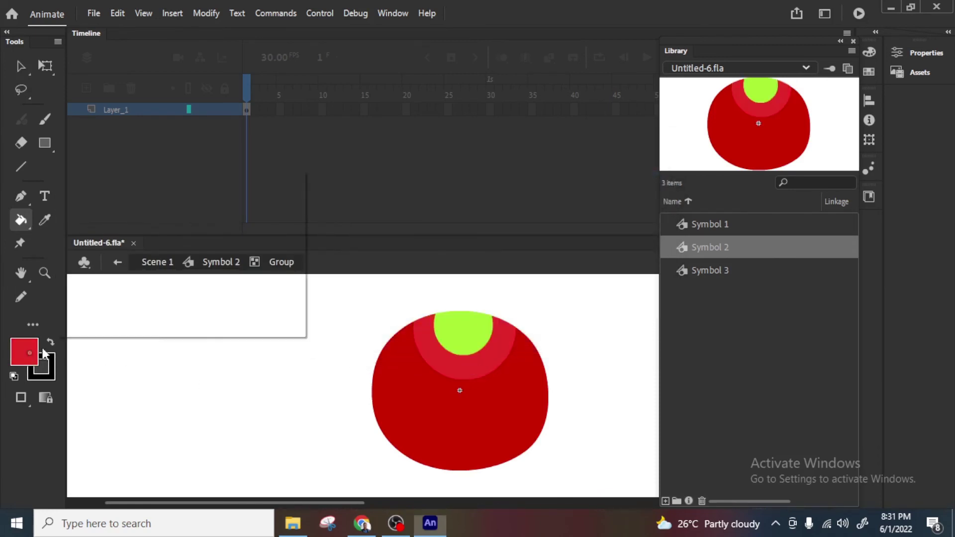
click(296, 178)
click(424, 178)
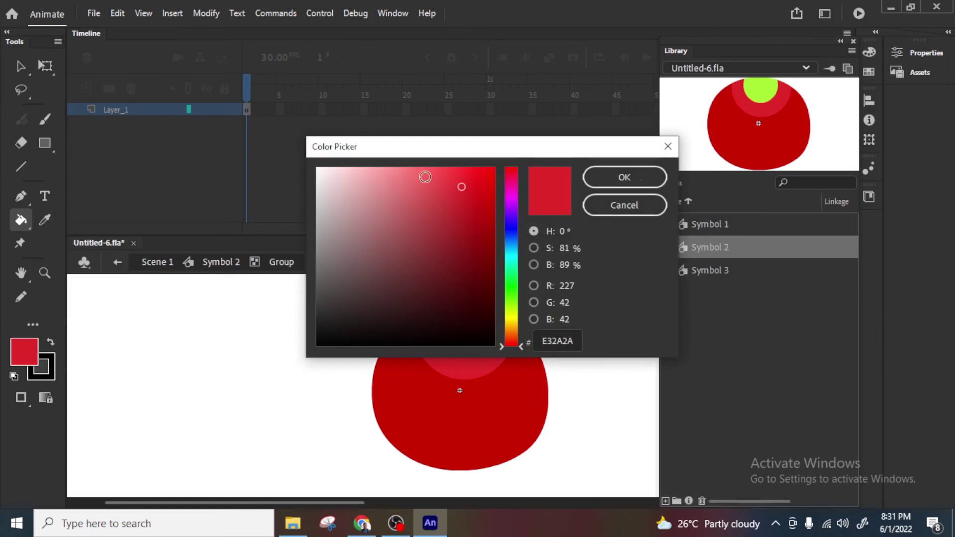
click(593, 180)
click(474, 346)
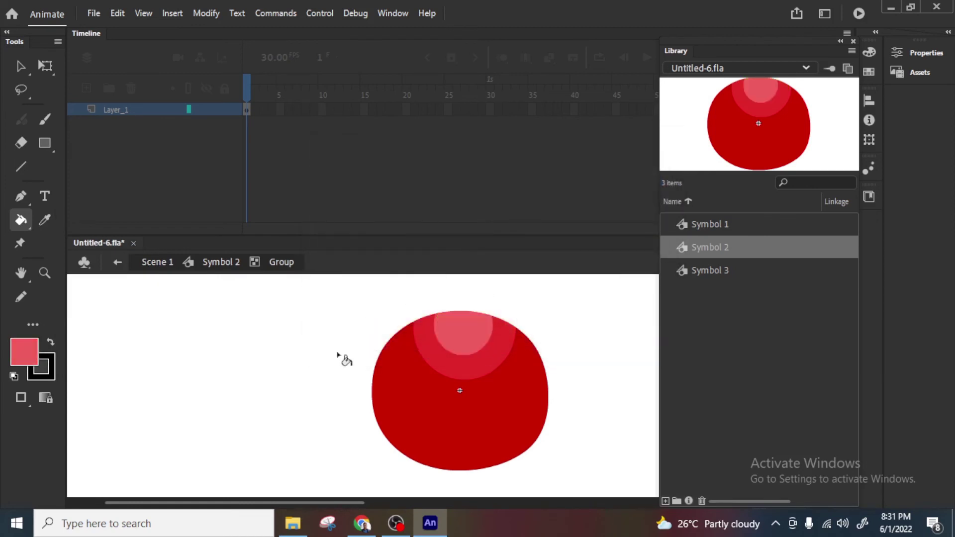
Return to Scene 1, switch to the Selection tool, and test the movie with the recoloured body, closing the test window.
click(158, 263)
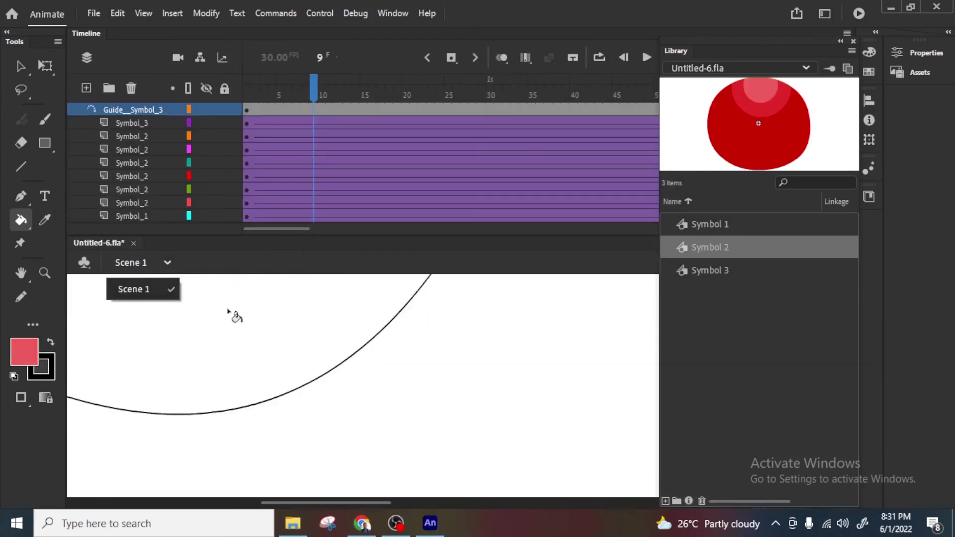
click(252, 350)
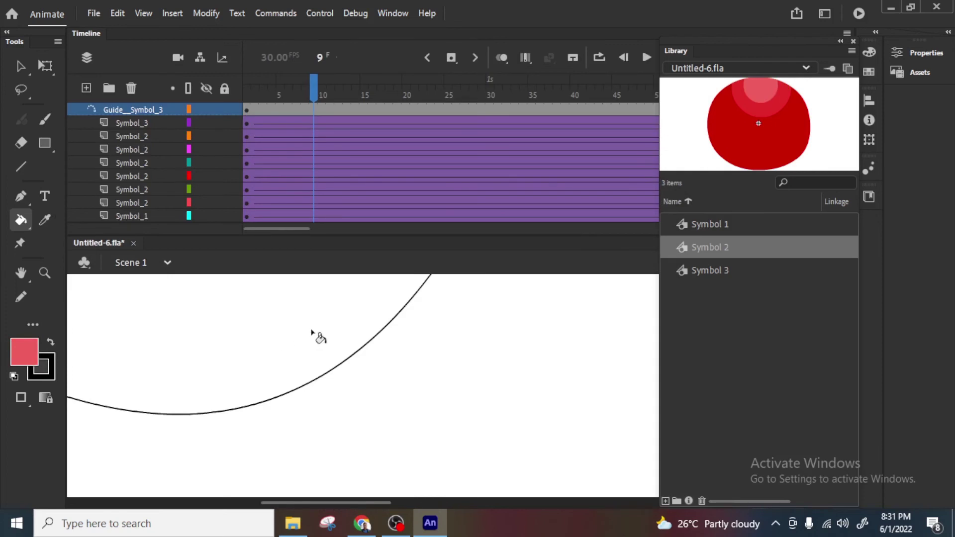
click(20, 66)
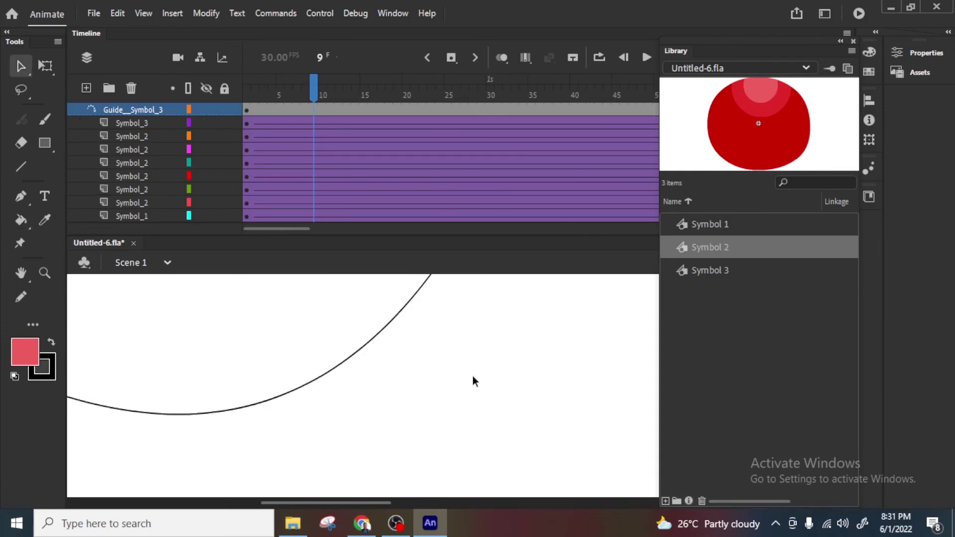
key(ctrl+Return)
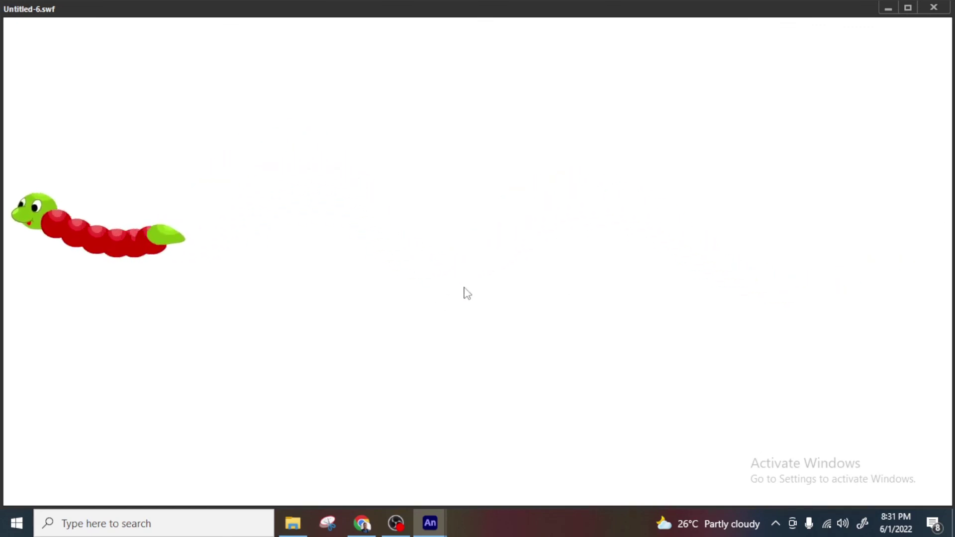
click(934, 8)
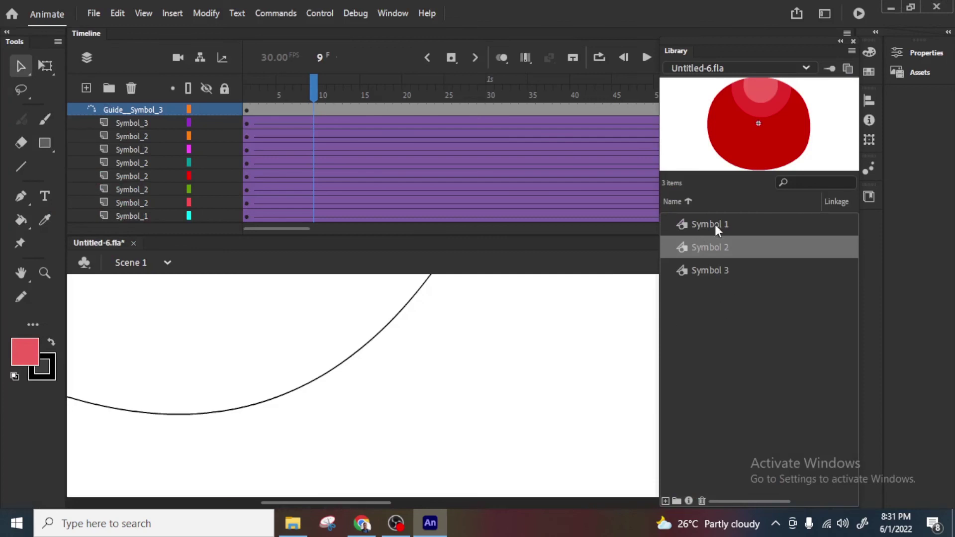
Compare the Library previews of the head, tail and recoloured body symbols.
click(717, 227)
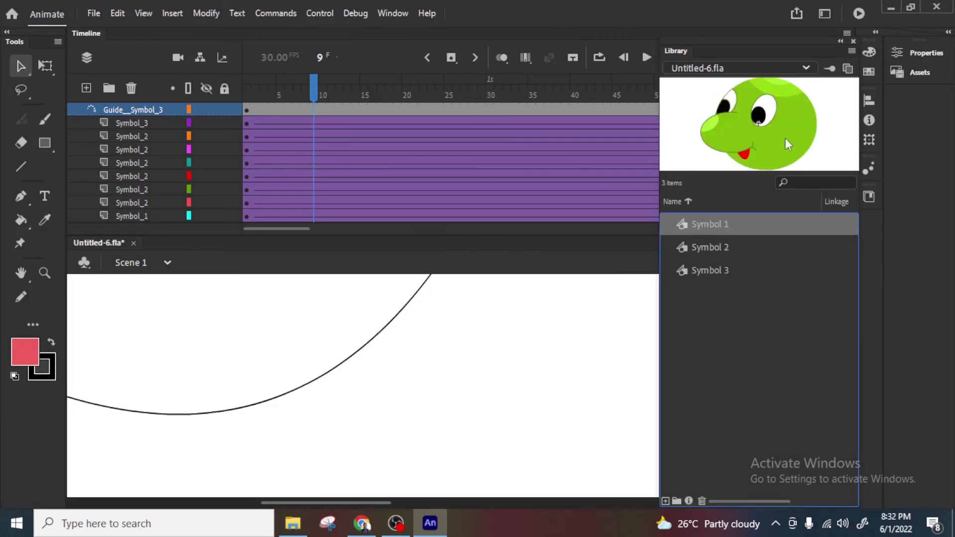
click(714, 270)
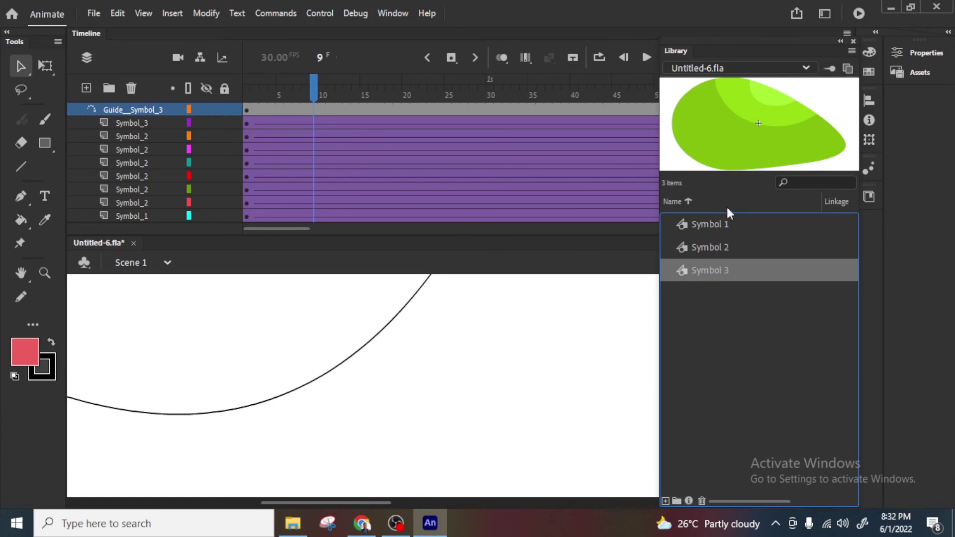
click(715, 249)
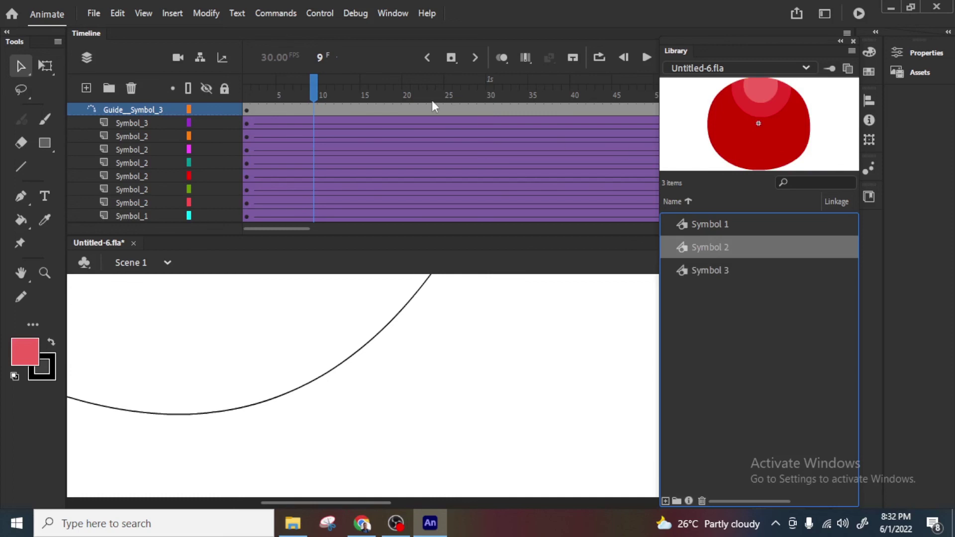
Rewind to frame 1 and play the caterpillar animation along the guide's hump, stopping at frame 53.
drag(315, 94, 203, 123)
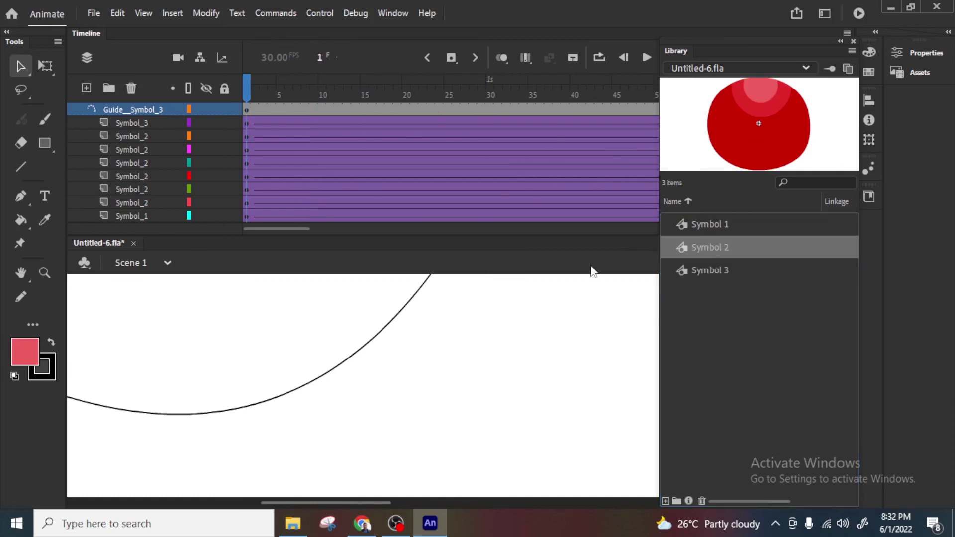
drag(535, 302, 473, 423)
drag(550, 356, 504, 396)
drag(579, 344, 454, 410)
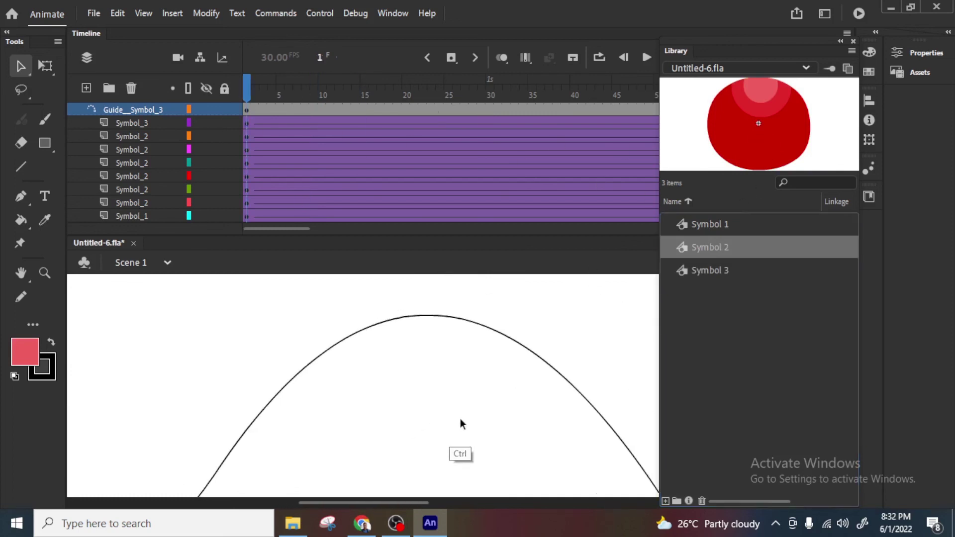
scroll(460, 419, down, 2)
key(Return)
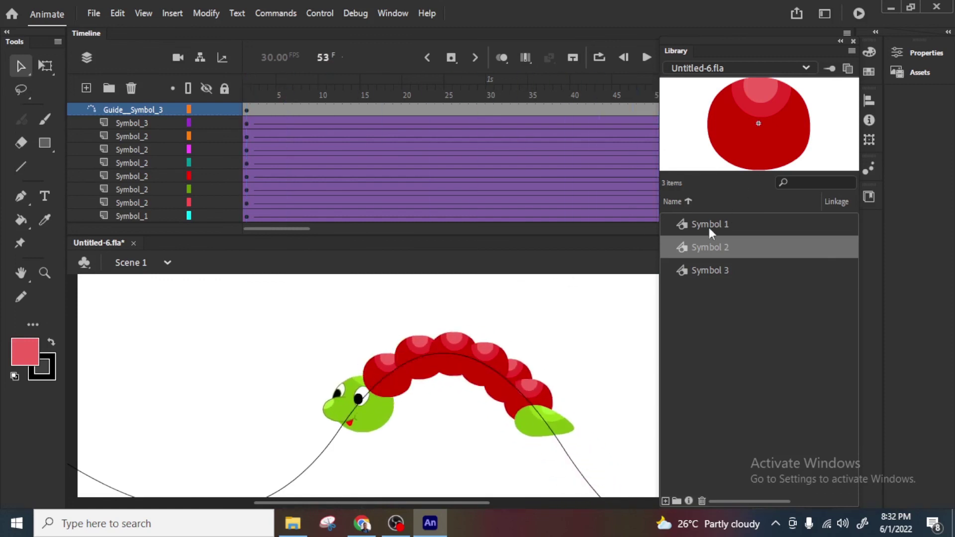
Open the Symbol 2 body segment at the crest of the caterpillar's arch for in-place editing and enter its group.
click(713, 241)
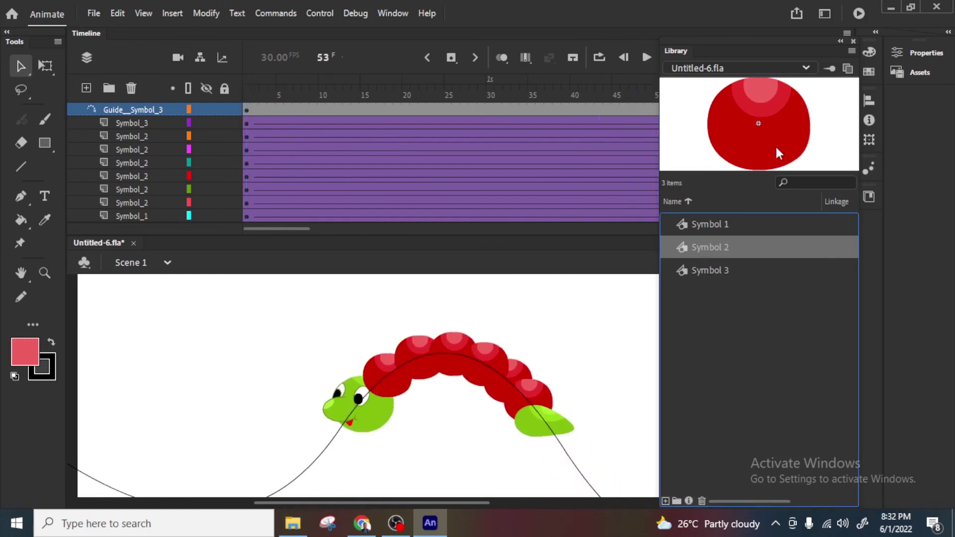
double_click(457, 343)
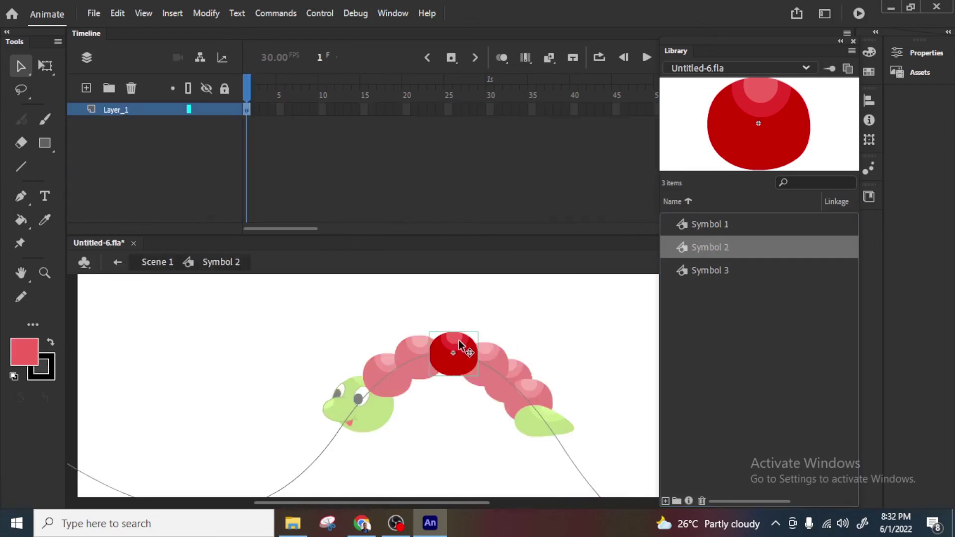
scroll(471, 369, up, 2)
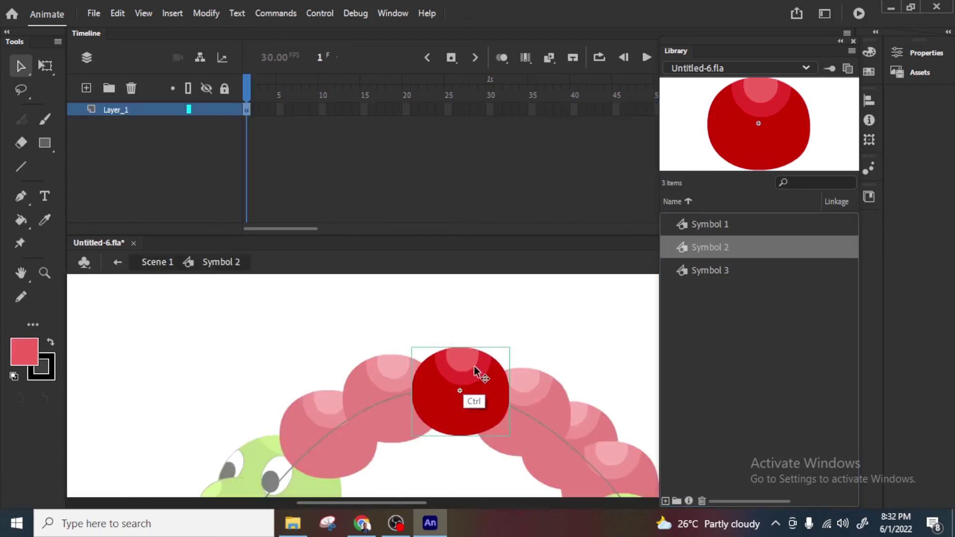
double_click(481, 363)
click(523, 298)
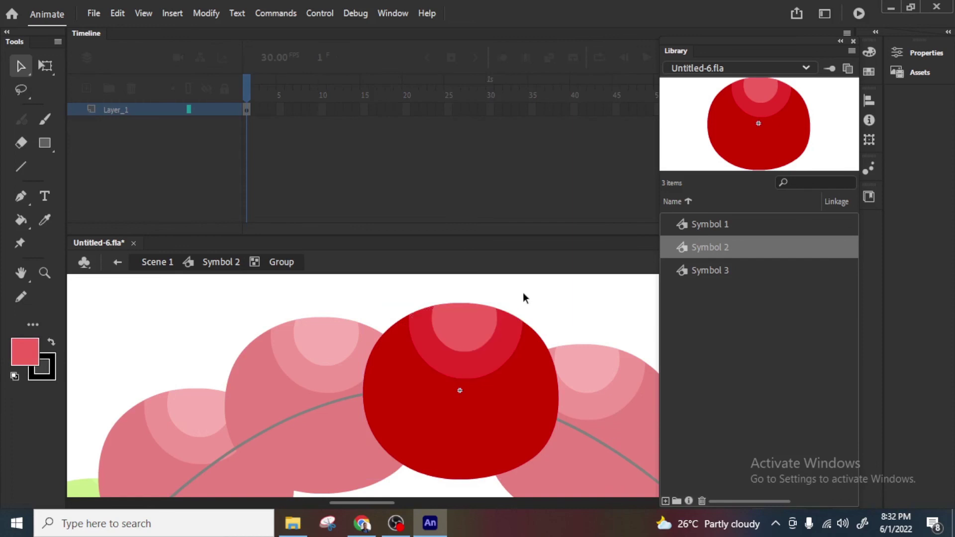
Bend the lower edges of Symbol 2's middle and innermost highlights downward so both become elongated, tapered shapes.
drag(462, 379, 467, 438)
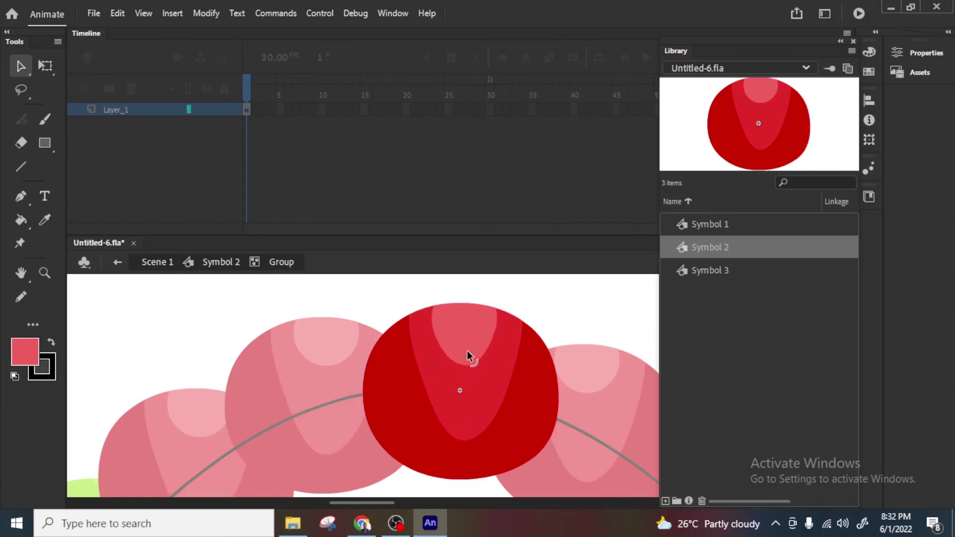
drag(467, 351, 468, 368)
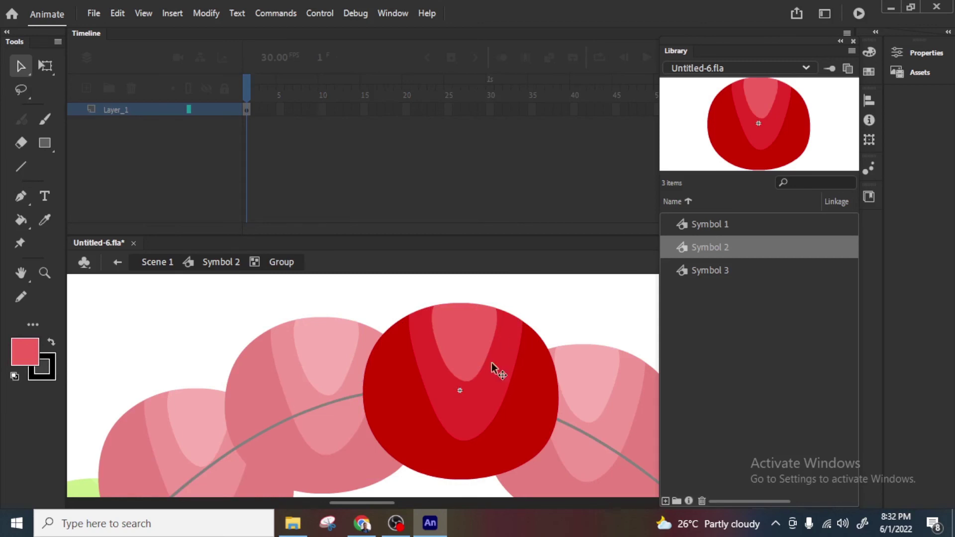
drag(464, 440, 465, 426)
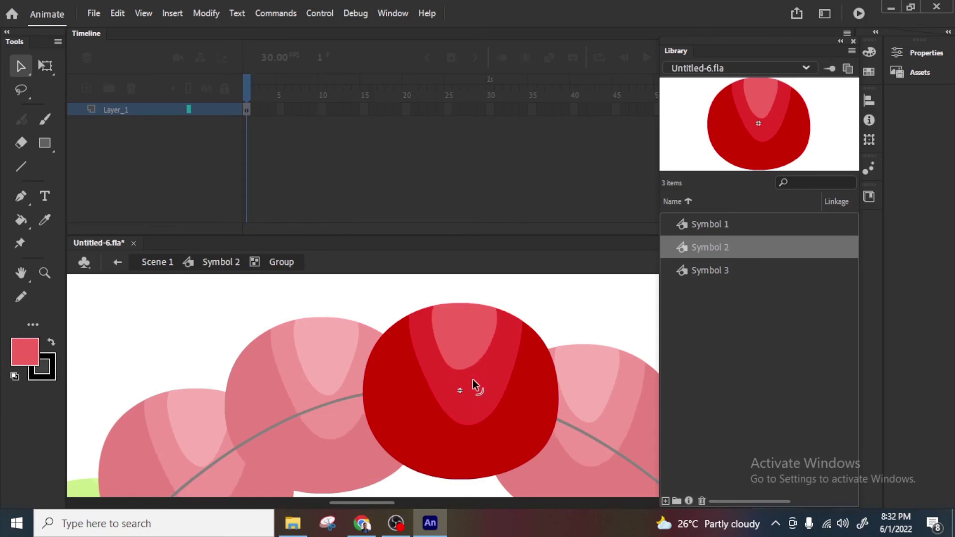
drag(472, 379, 473, 374)
Return to Scene 1 and test the movie with the reshaped body highlights, closing the test window.
click(157, 262)
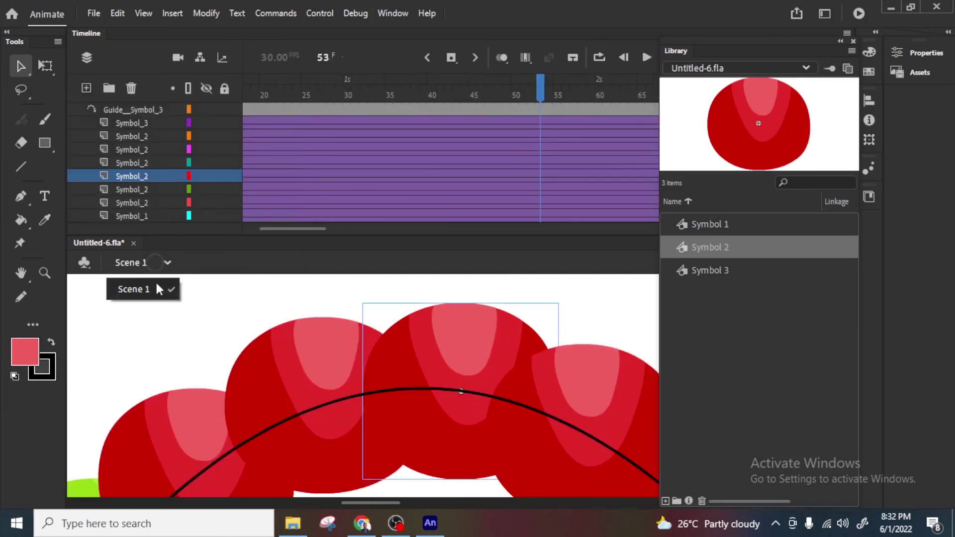
click(183, 314)
key(ctrl+Return)
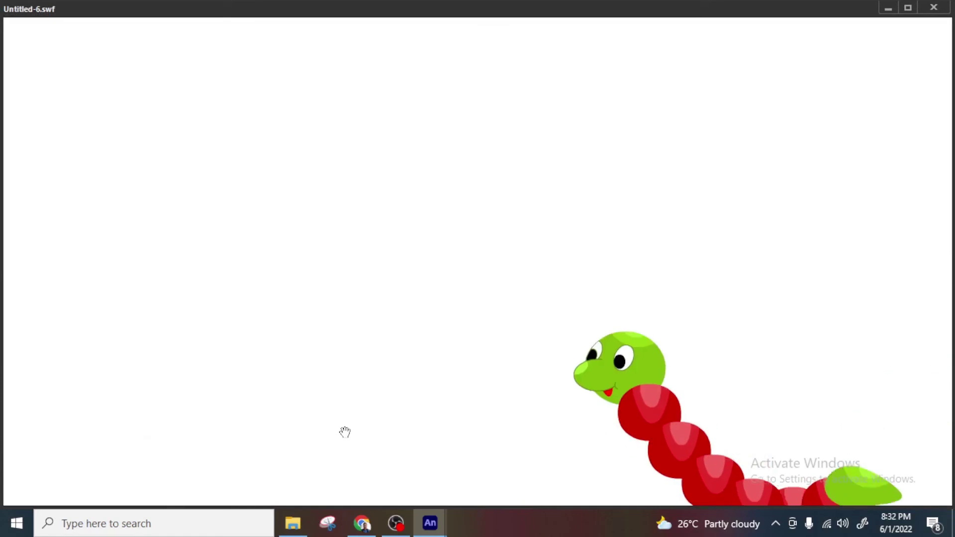
click(934, 7)
Inspect the reshaped body segments on the stage and scrub the timeline back to frame 26.
scroll(503, 330, down, 3)
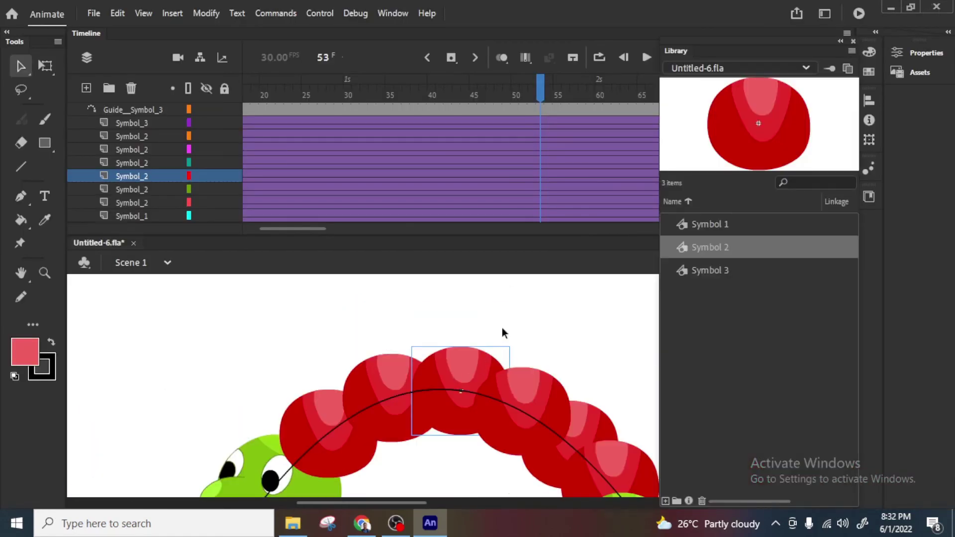
scroll(431, 416, up, 1)
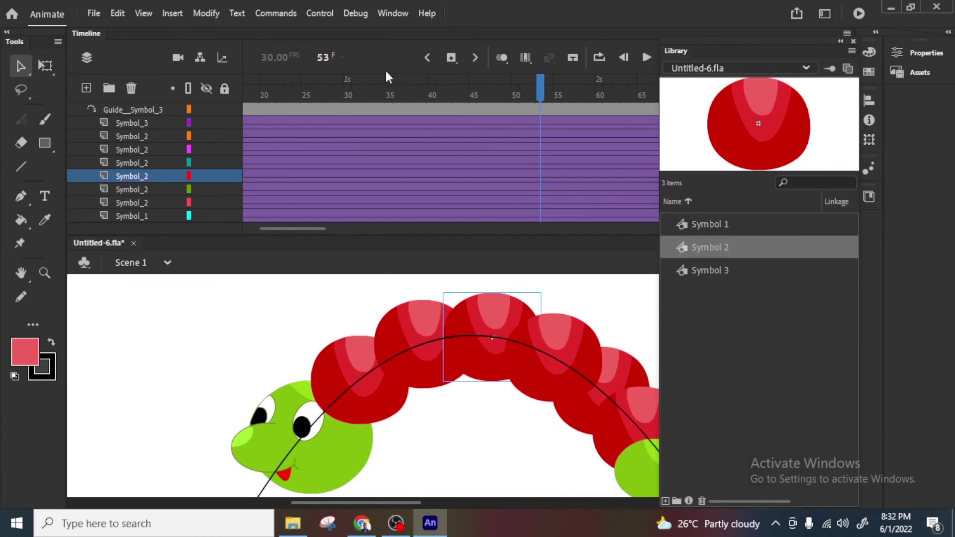
drag(389, 92, 391, 94)
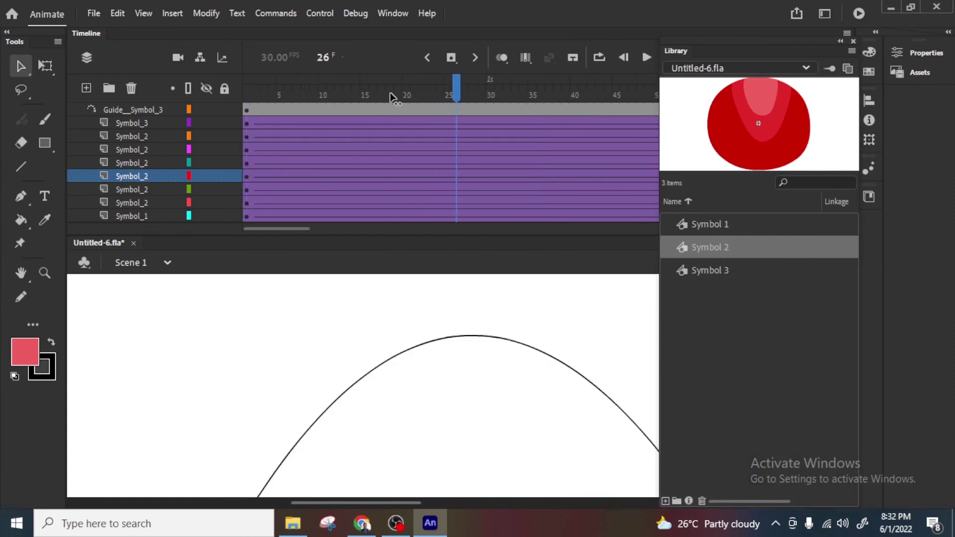